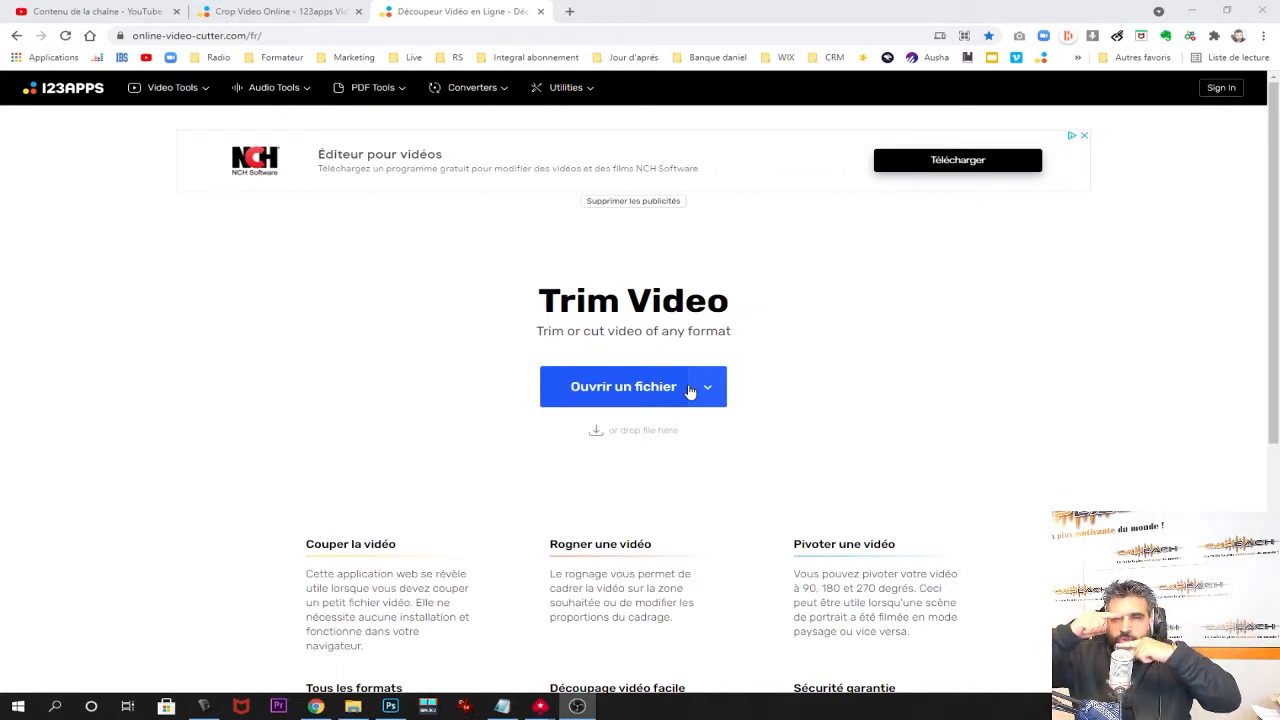
Bring the Chrome window showing the online-video-cutter.com Trim Video page to the front.
{"action": "left_click", "coordinate": [268, 330]}
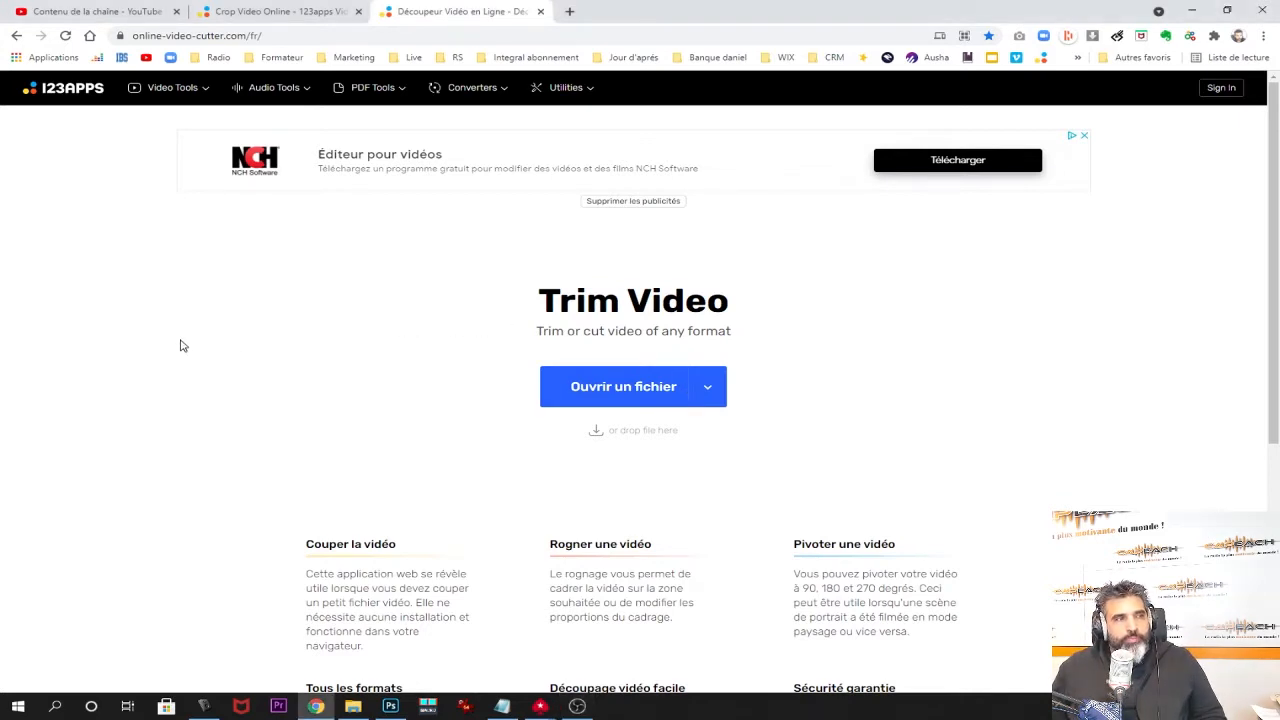
Load ne filme pas.mp4 from the Premiere Pro 14.0 folder into the cutter.
{"action": "left_click", "coordinate": [597, 389]}
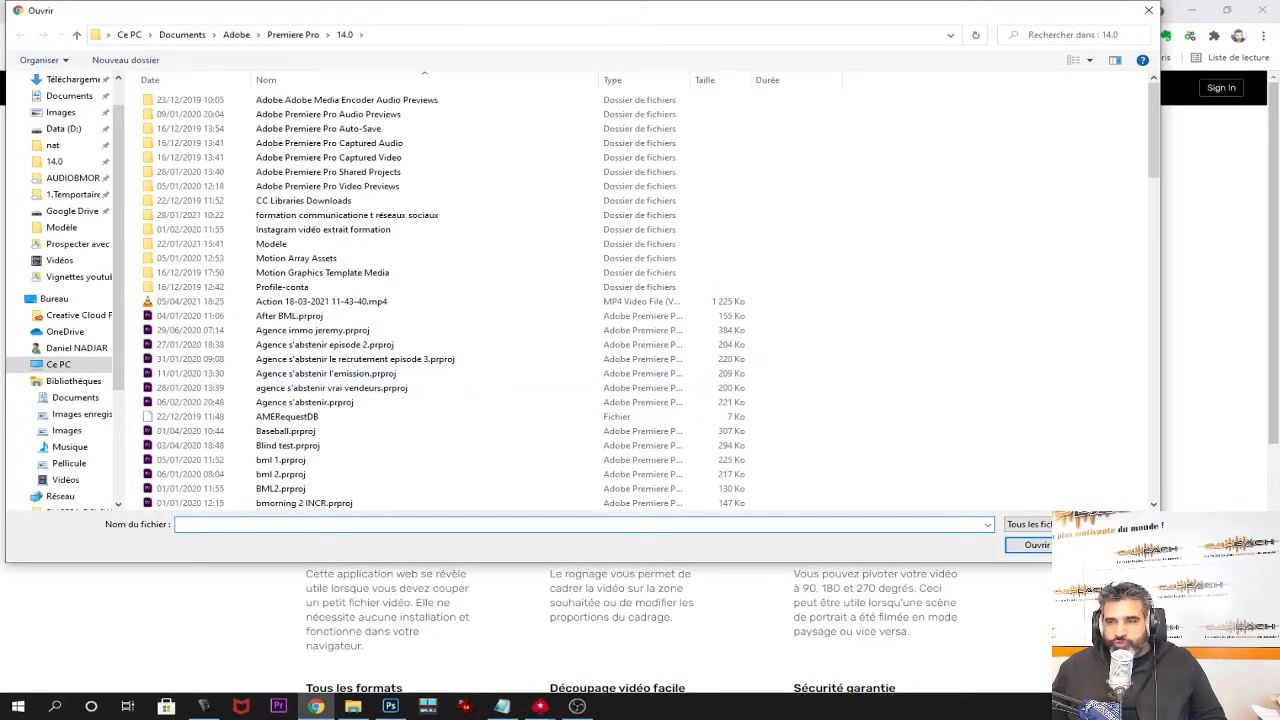
{"action": "left_click", "coordinate": [577, 706]}
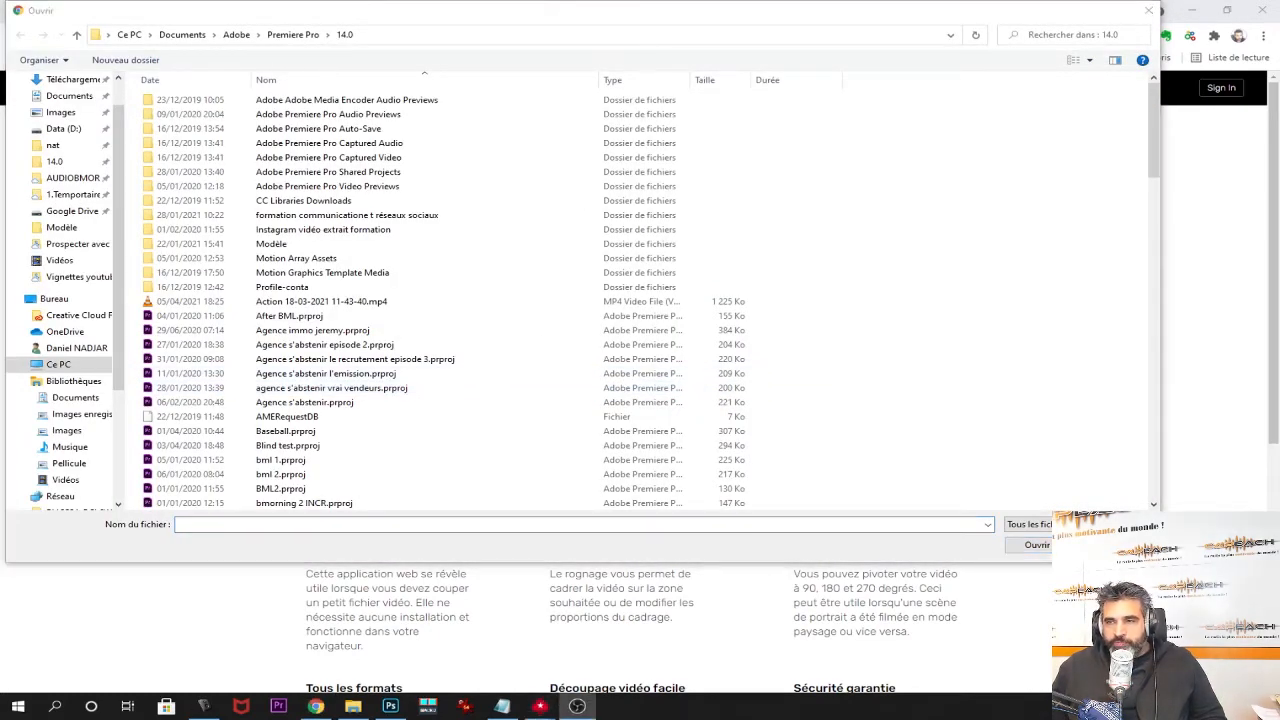
{"action": "scroll", "coordinate": [290, 443], "scroll_direction": "down", "scroll_amount": 15}
{"action": "left_click", "coordinate": [290, 443]}
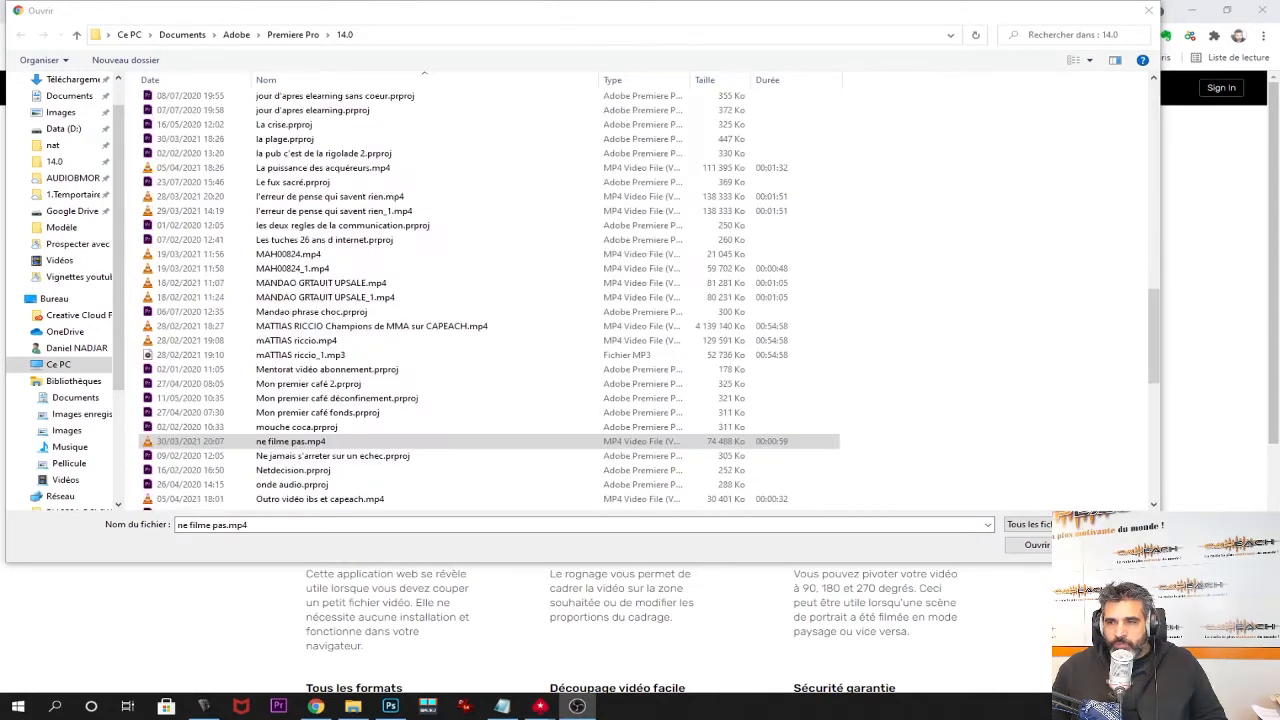
{"action": "double_click", "coordinate": [292, 445]}
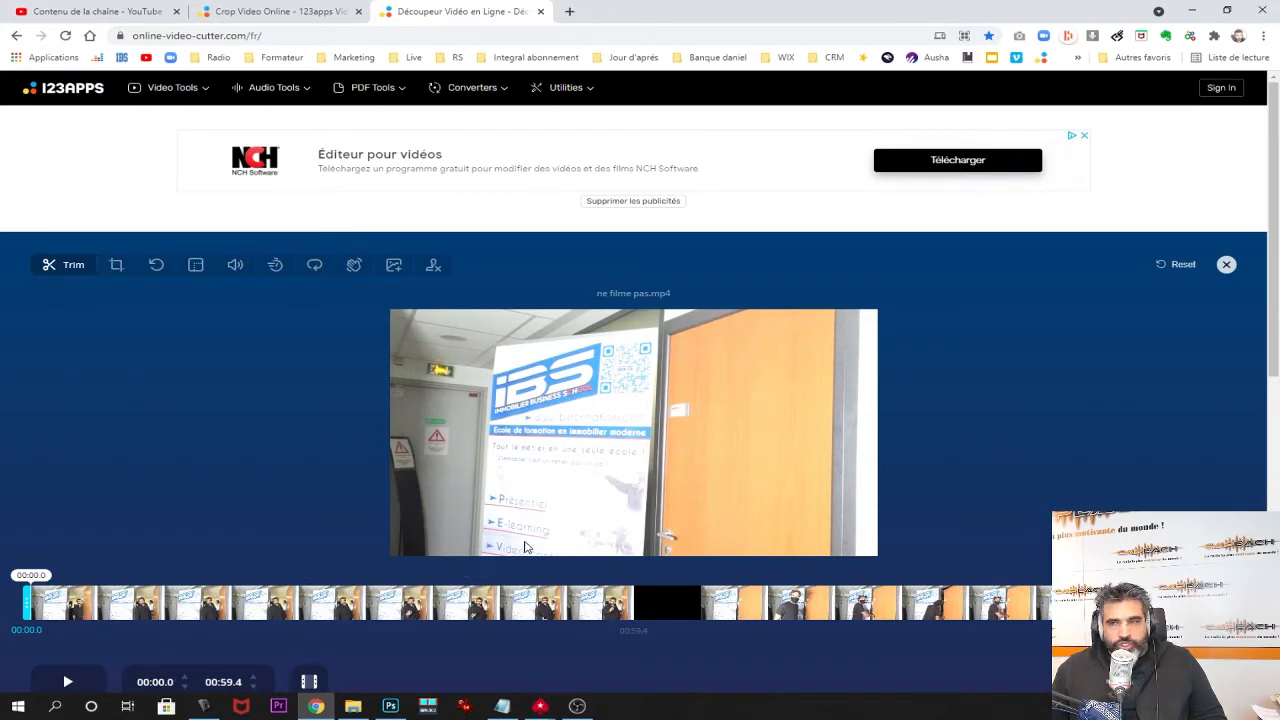
Preview the clip, try trimming its start to 00:16.4, then restore it to the beginning.
{"action": "left_click", "coordinate": [68, 683]}
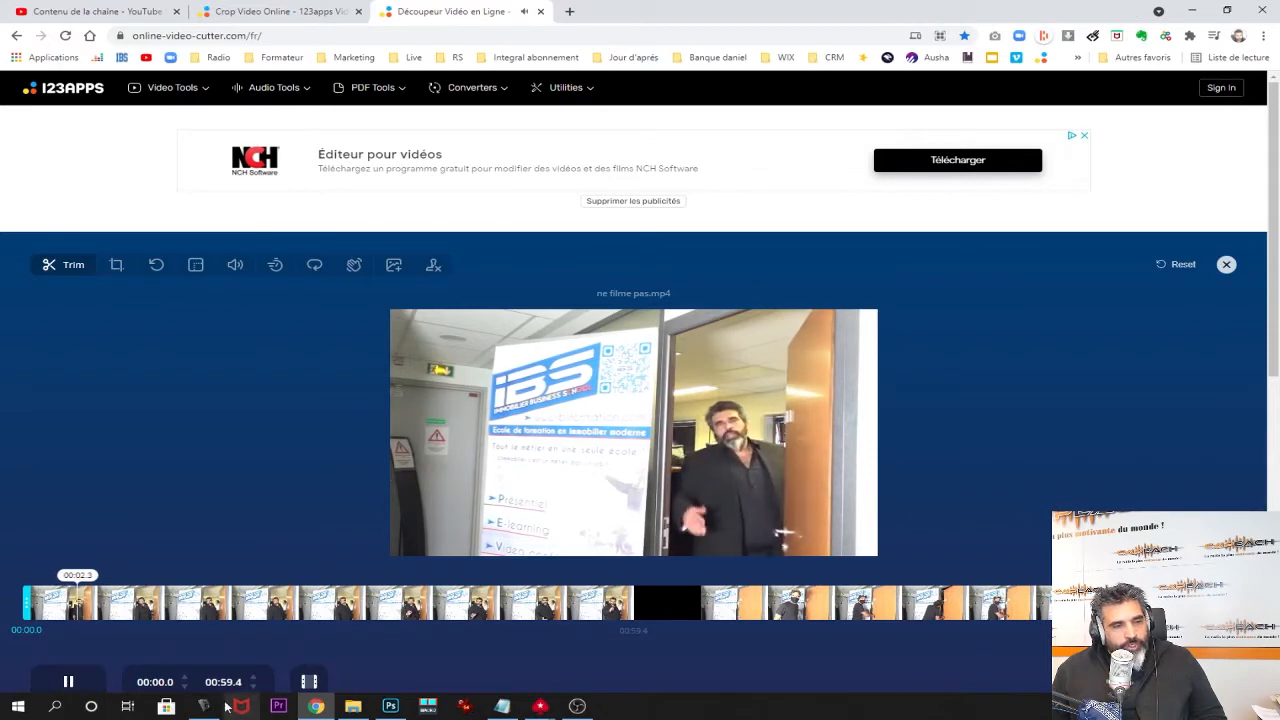
{"action": "left_click", "coordinate": [68, 681]}
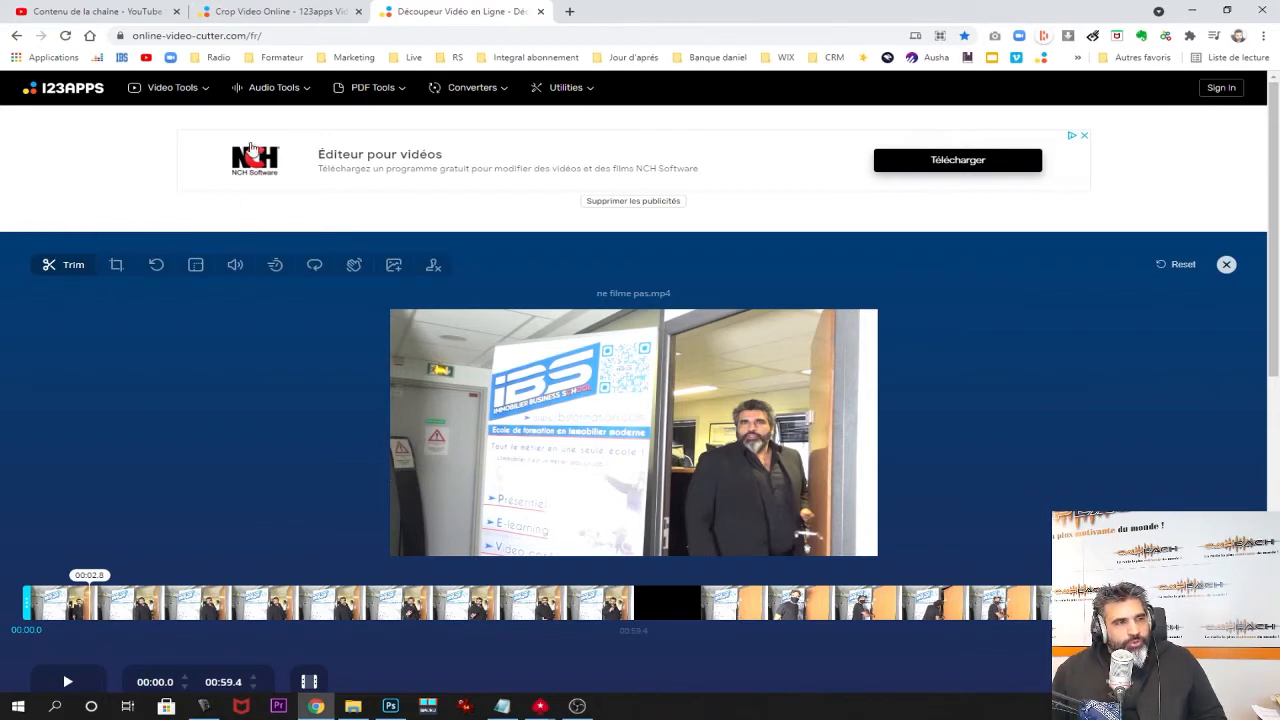
{"action": "mouse_move", "coordinate": [172, 88]}
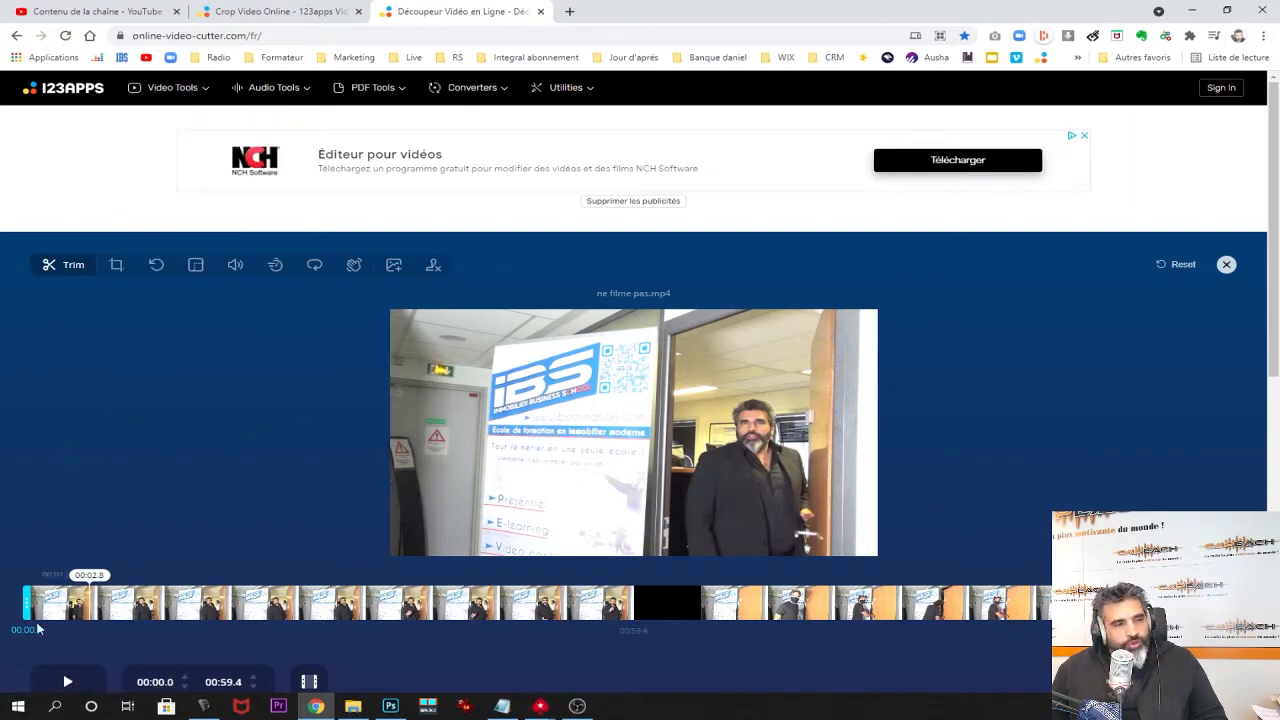
{"action": "left_click_drag", "start_coordinate": [28, 603], "coordinate": [360, 603]}
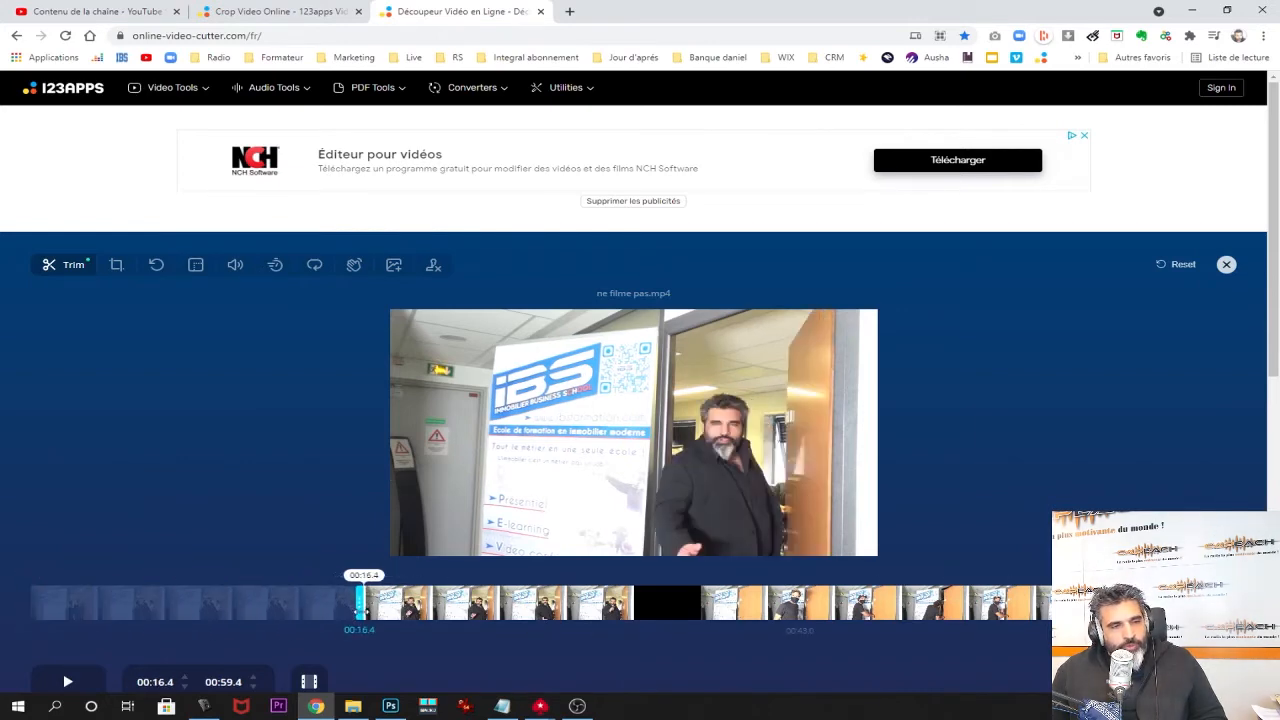
{"action": "left_click_drag", "start_coordinate": [360, 604], "coordinate": [3, 611]}
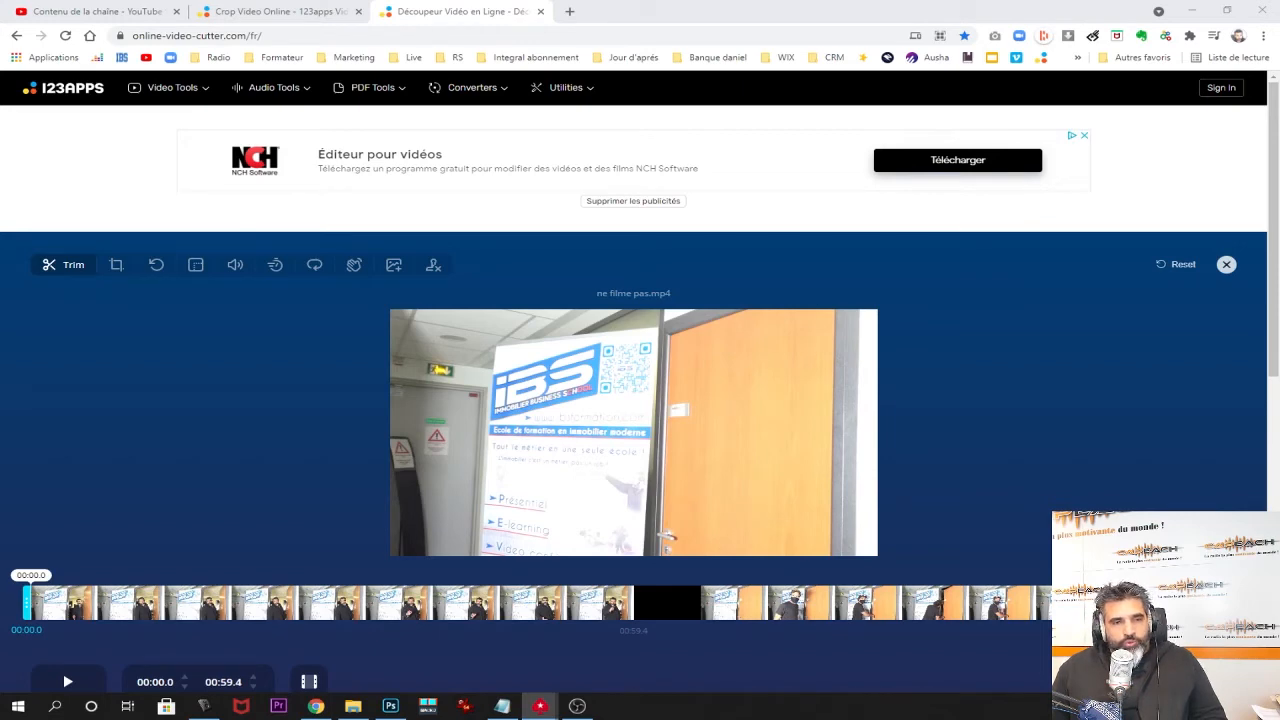
Pull the end to 00:55.0, test a 00:15.2 start, reset it to 00:00.0, and switch to cropping.
{"action": "mouse_move", "coordinate": [1241, 602]}
{"action": "left_mouse_down"}
{"action": "mouse_move", "coordinate": [1122, 602]}
{"action": "mouse_move", "coordinate": [1241, 602]}
{"action": "left_mouse_up"}
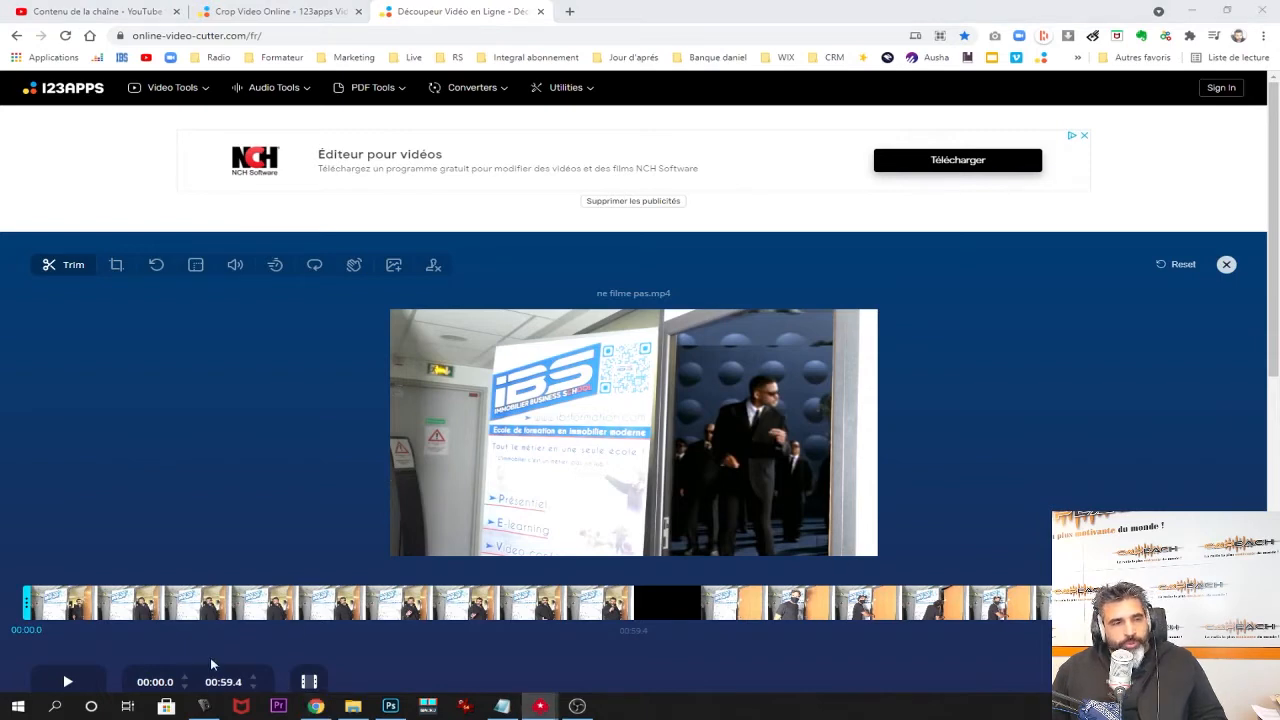
{"action": "left_click_drag", "start_coordinate": [28, 604], "coordinate": [335, 603]}
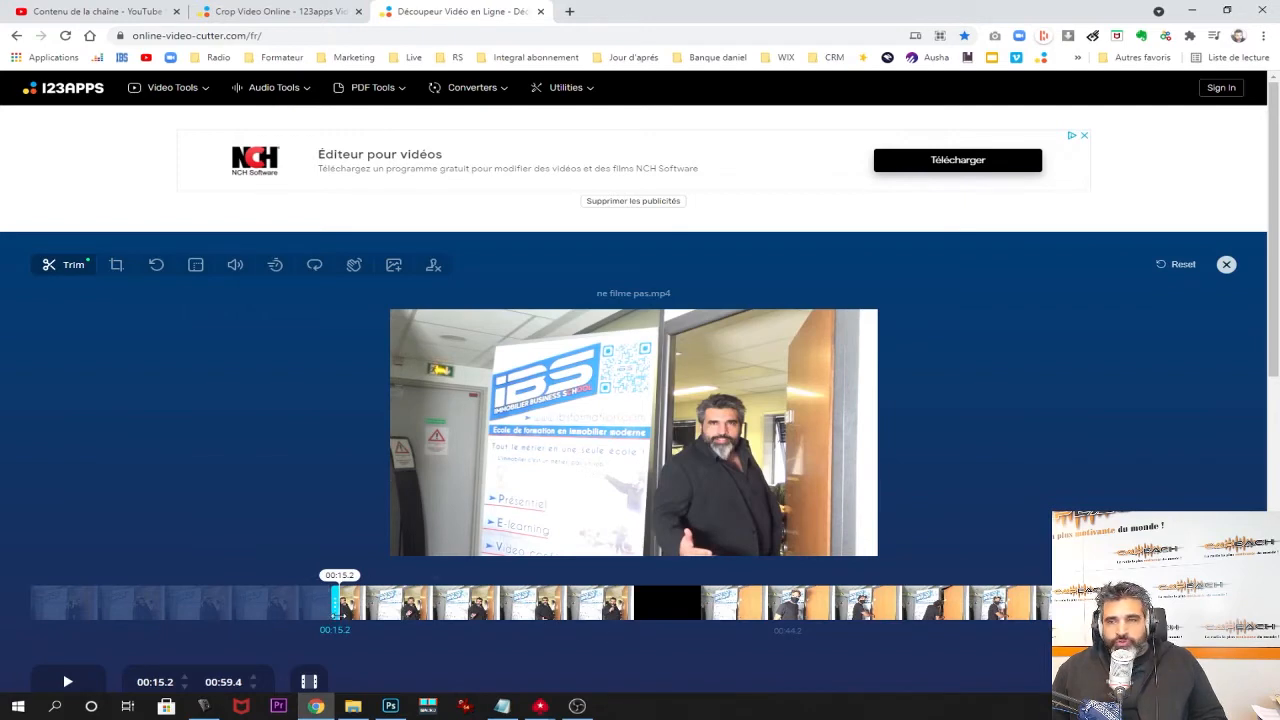
{"action": "left_click_drag", "start_coordinate": [335, 604], "coordinate": [24, 604]}
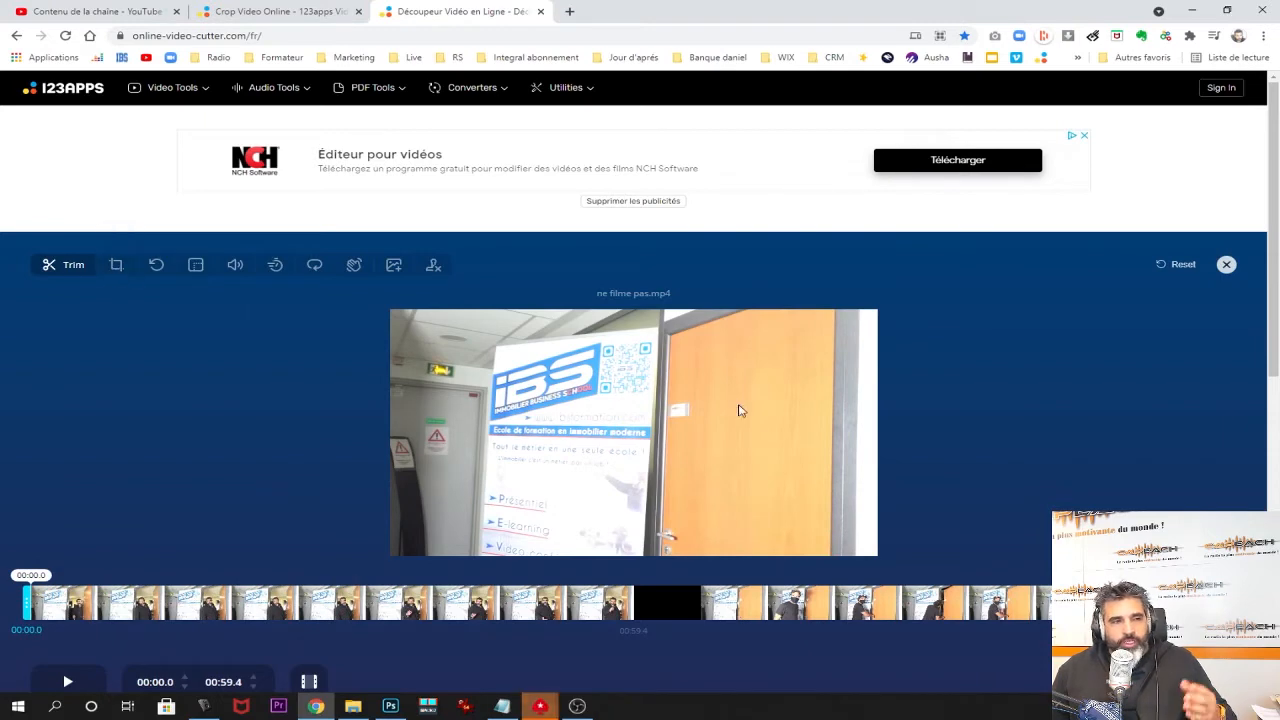
{"action": "left_click", "coordinate": [540, 706]}
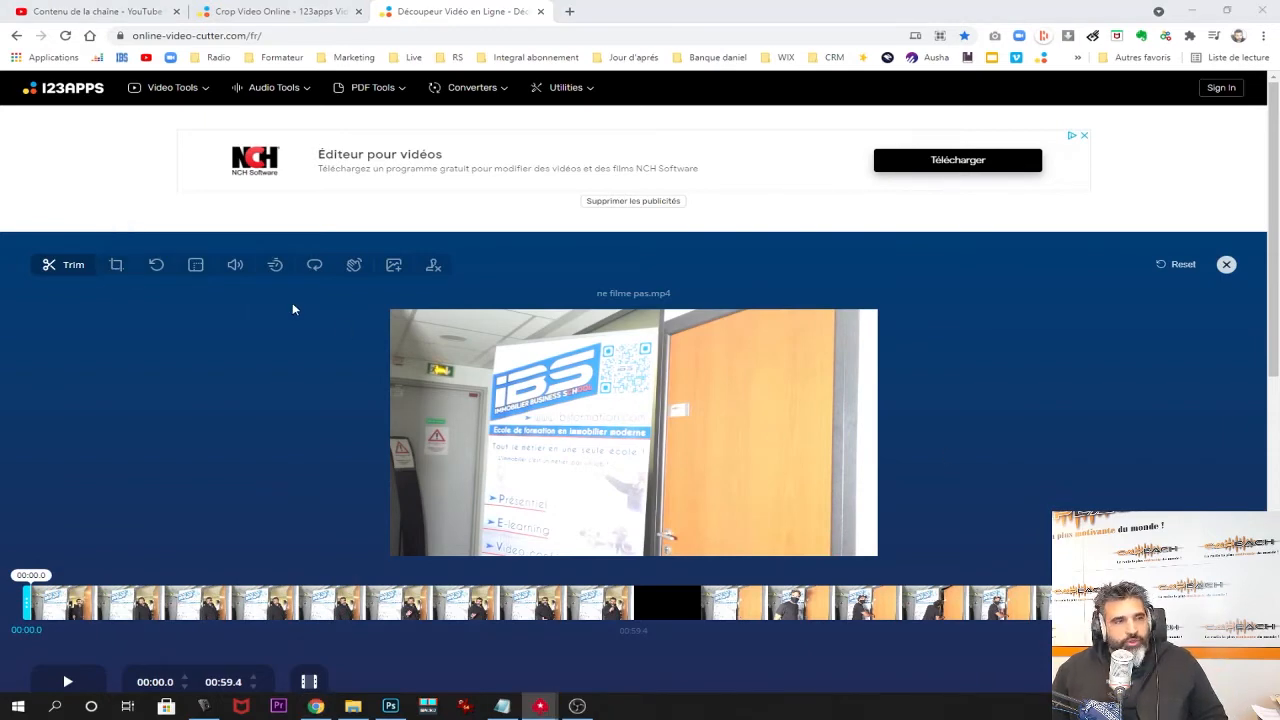
{"action": "left_click", "coordinate": [118, 268]}
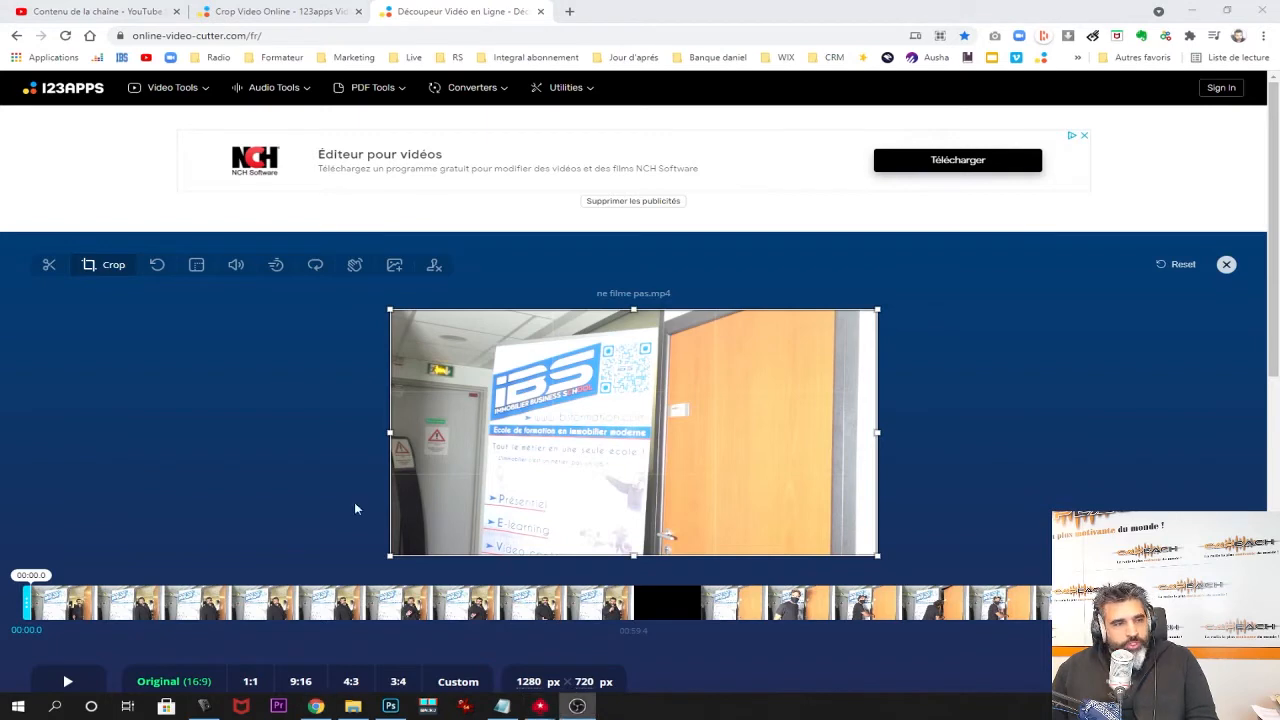
Try a 1:1 crop over the doorway, check playback, then set a 9:16 crop of 406 × 720 px.
{"action": "left_click", "coordinate": [250, 681]}
{"action": "left_click_drag", "start_coordinate": [680, 445], "coordinate": [787, 490]}
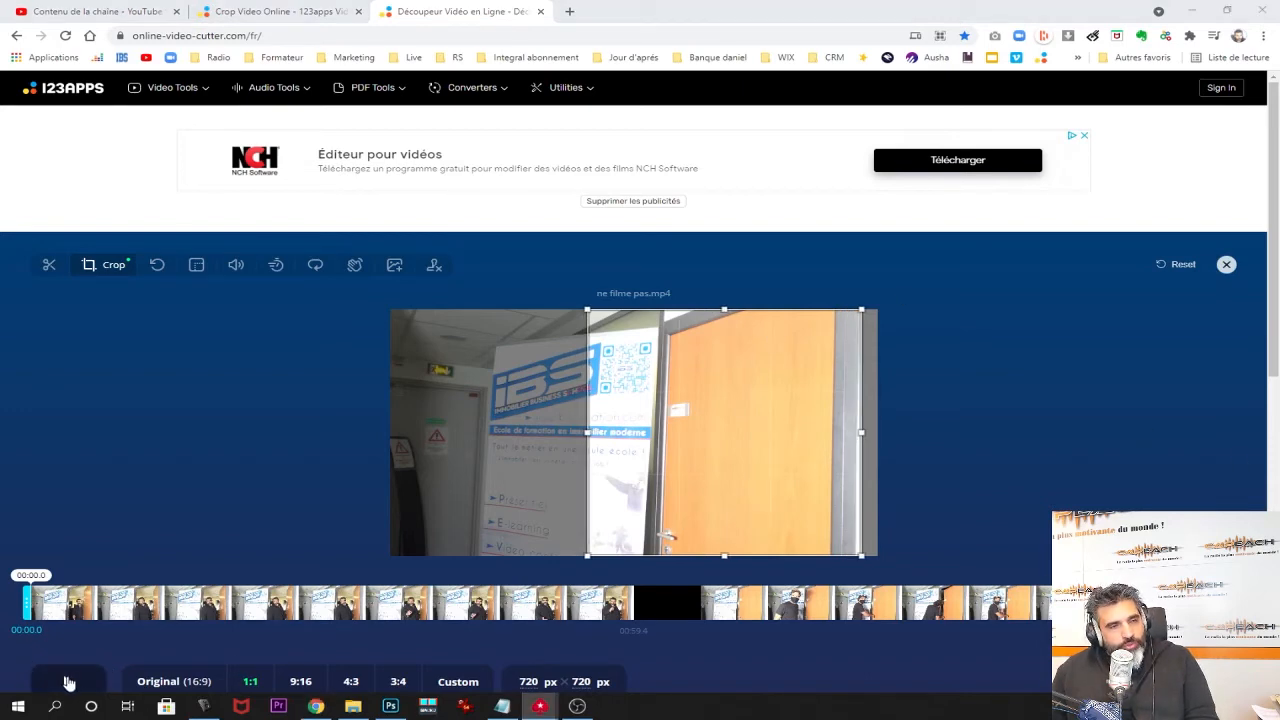
{"action": "left_click", "coordinate": [68, 682]}
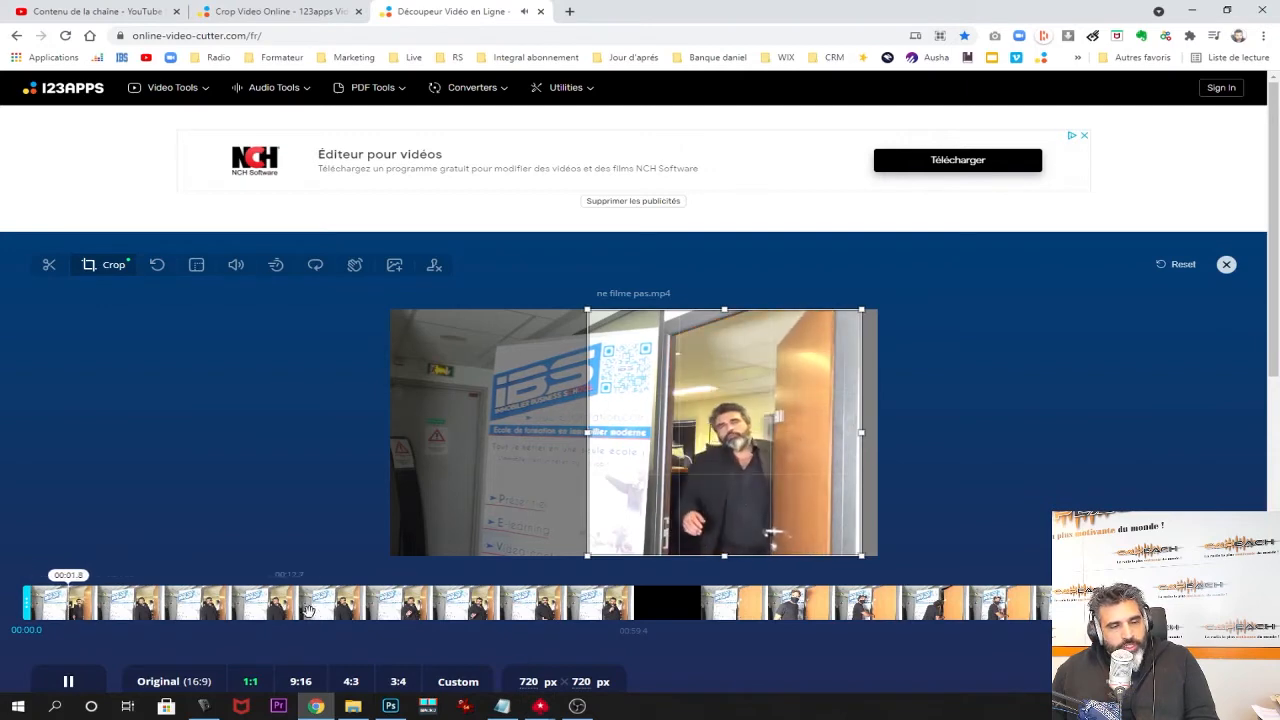
{"action": "left_click", "coordinate": [68, 683]}
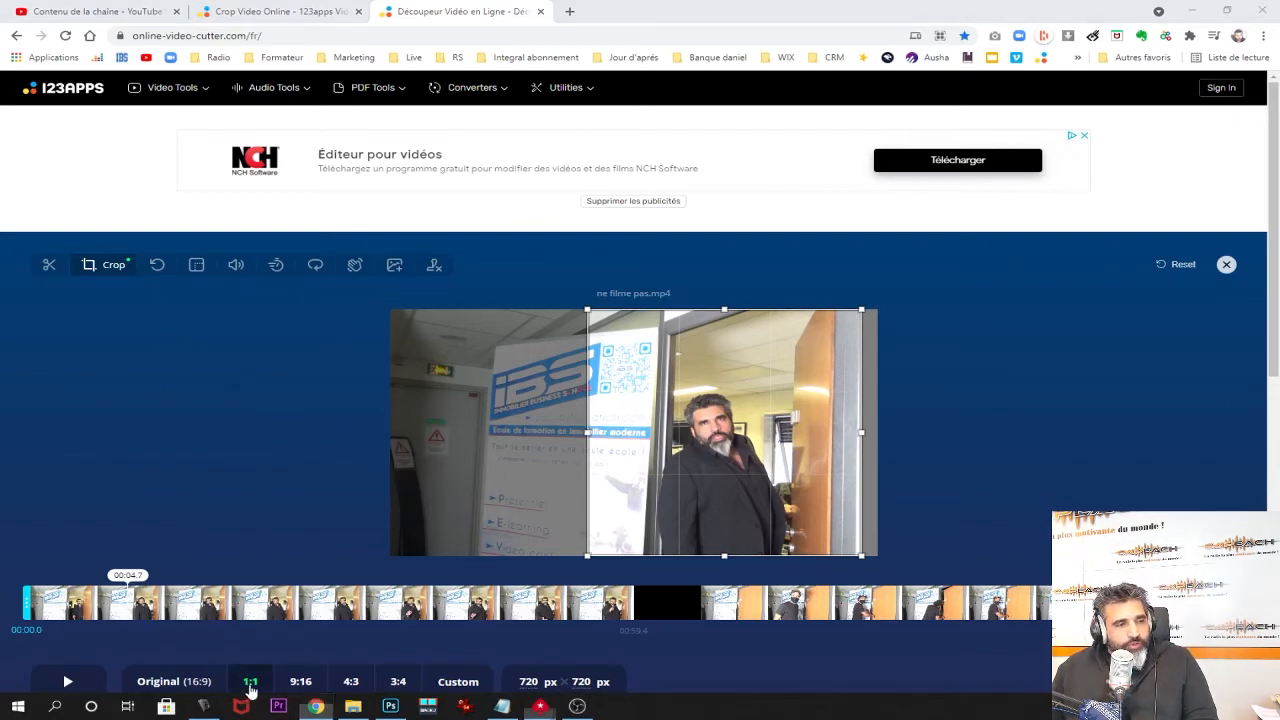
{"action": "left_click", "coordinate": [302, 681]}
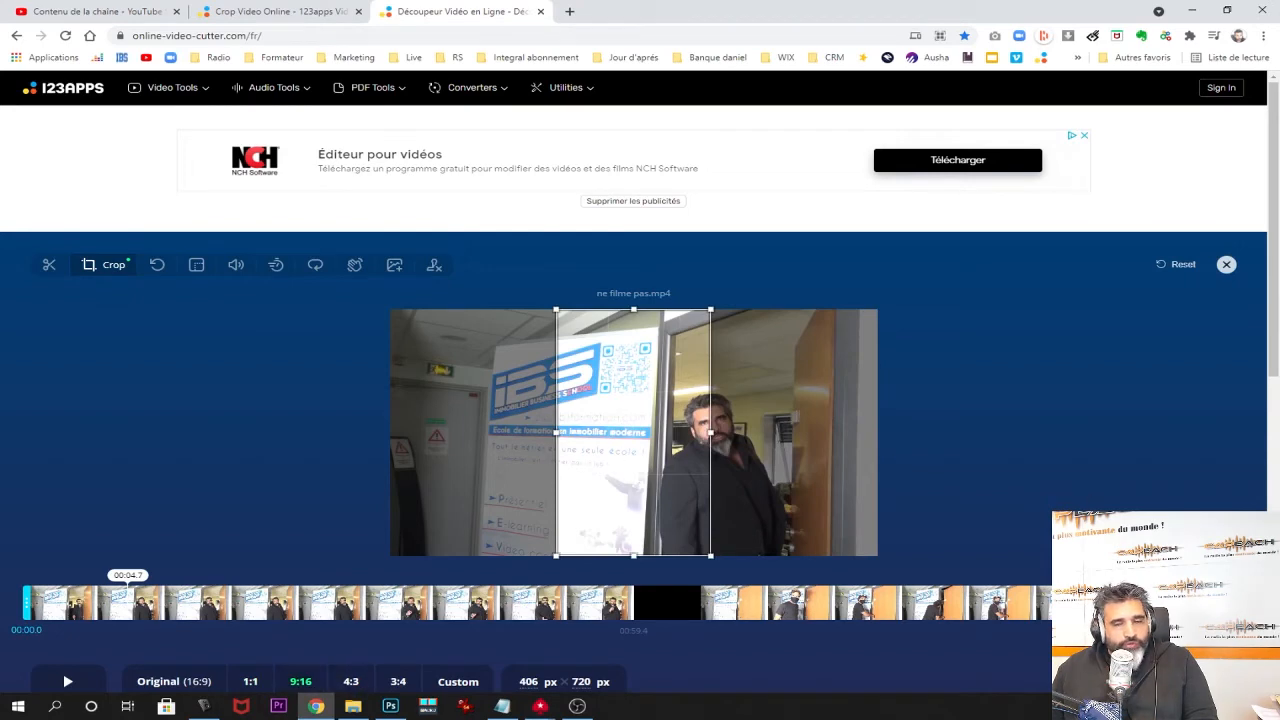
{"action": "left_click", "coordinate": [540, 706]}
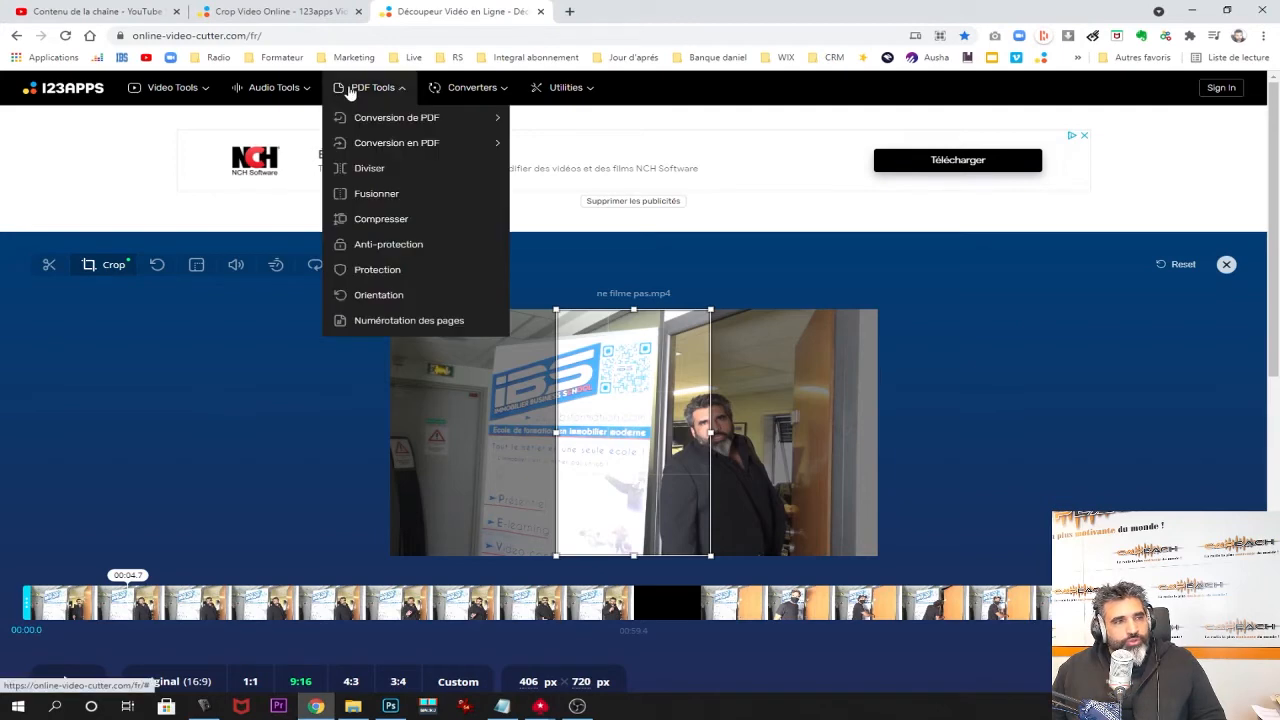
Load ne filme pas.mp4 into the Convertisseur Audio tool.
{"action": "mouse_move", "coordinate": [172, 88]}
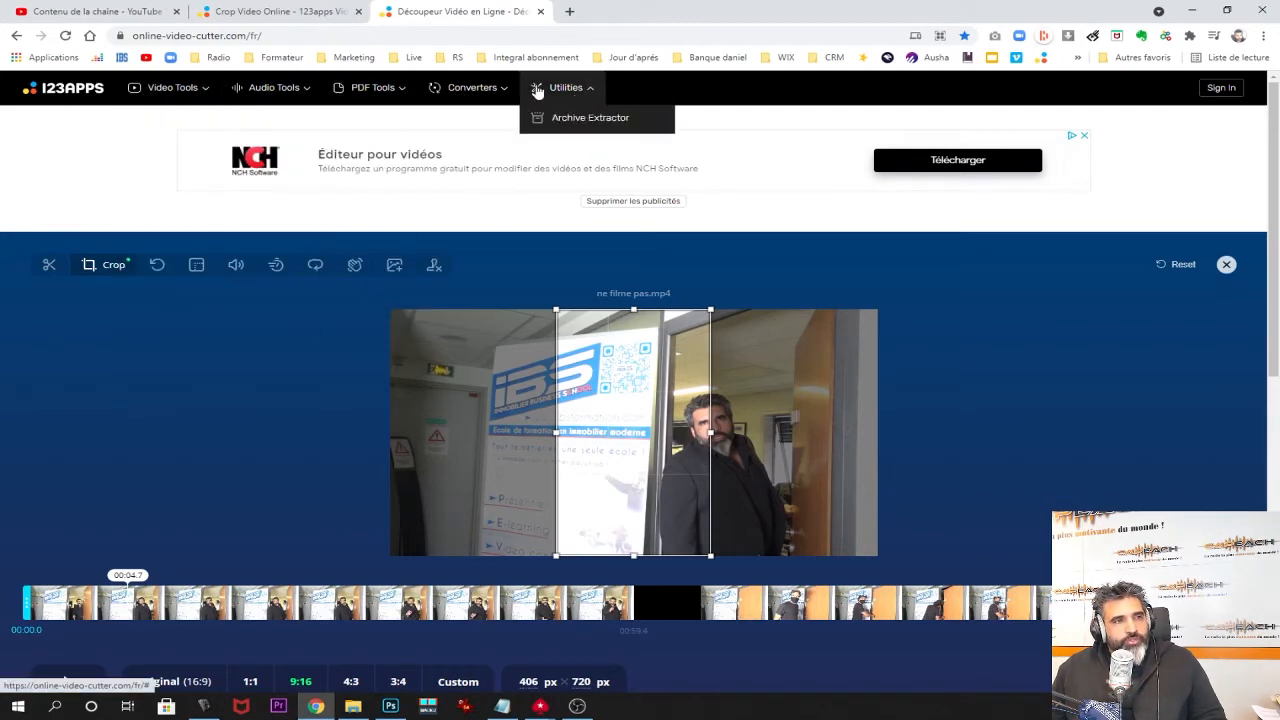
{"action": "mouse_move", "coordinate": [296, 90]}
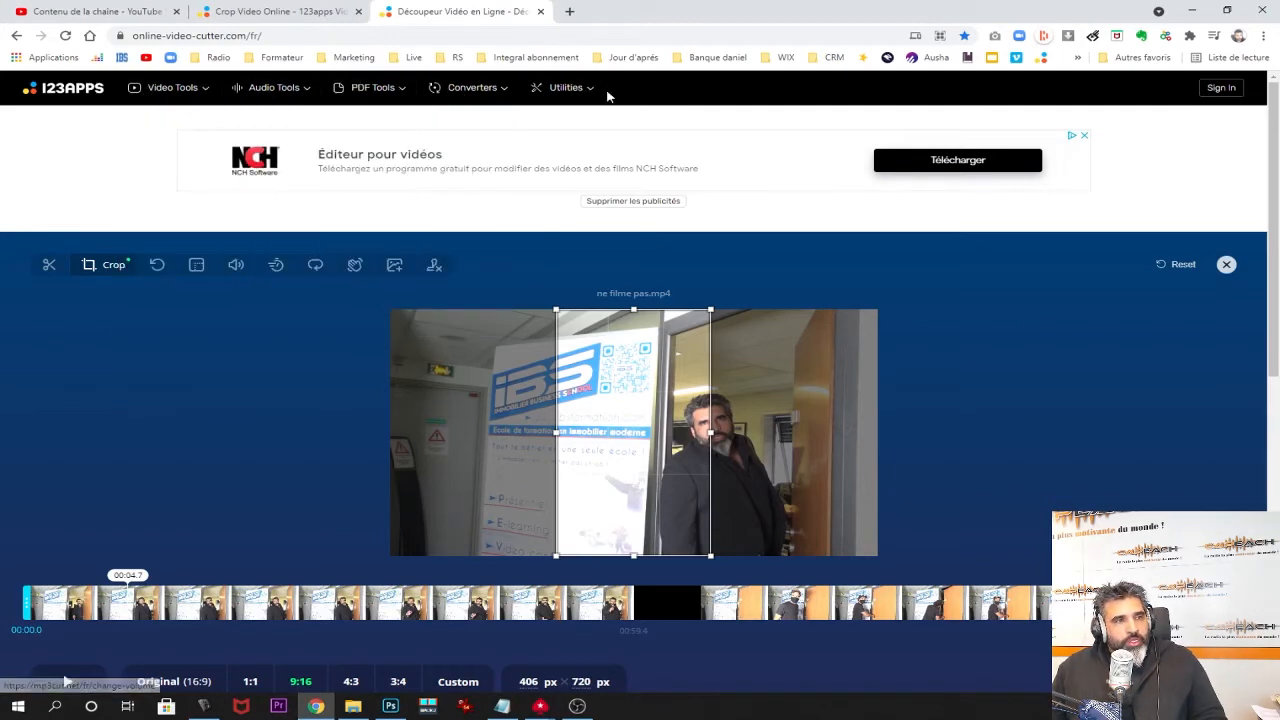
{"action": "mouse_move", "coordinate": [505, 92]}
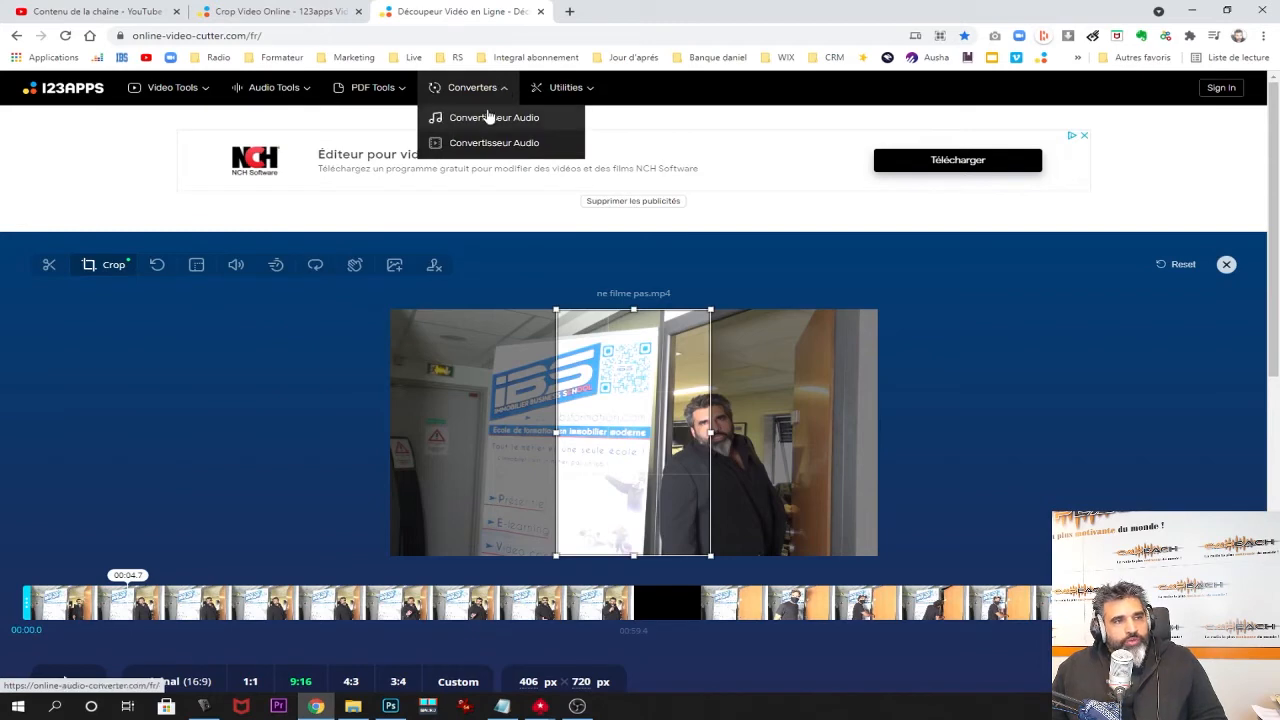
{"action": "left_click", "coordinate": [489, 117]}
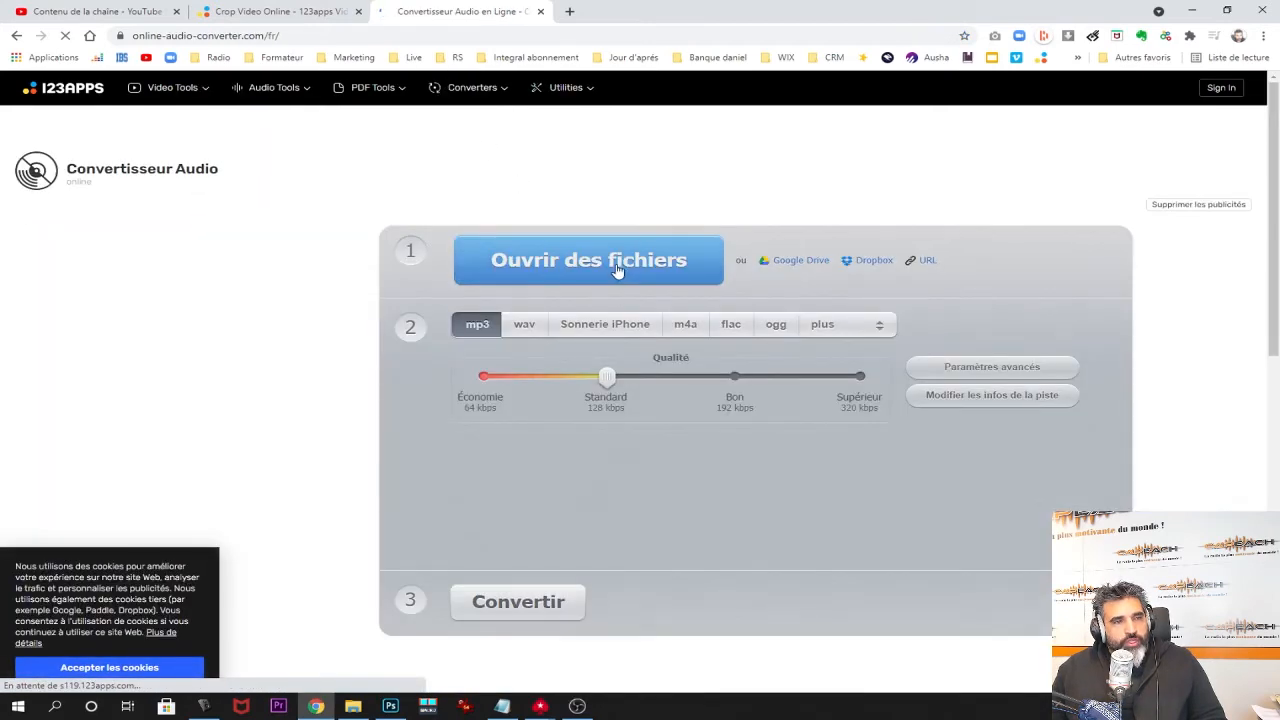
{"action": "left_click", "coordinate": [617, 270]}
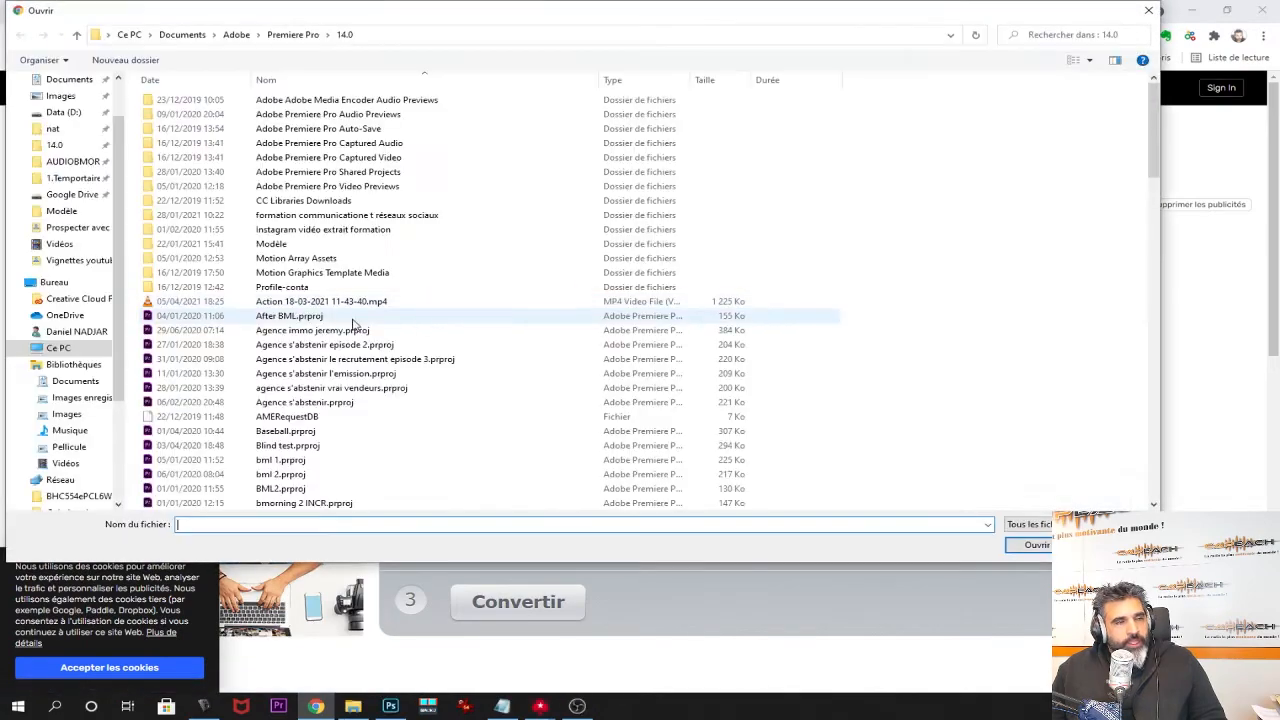
{"action": "left_click", "coordinate": [320, 378]}
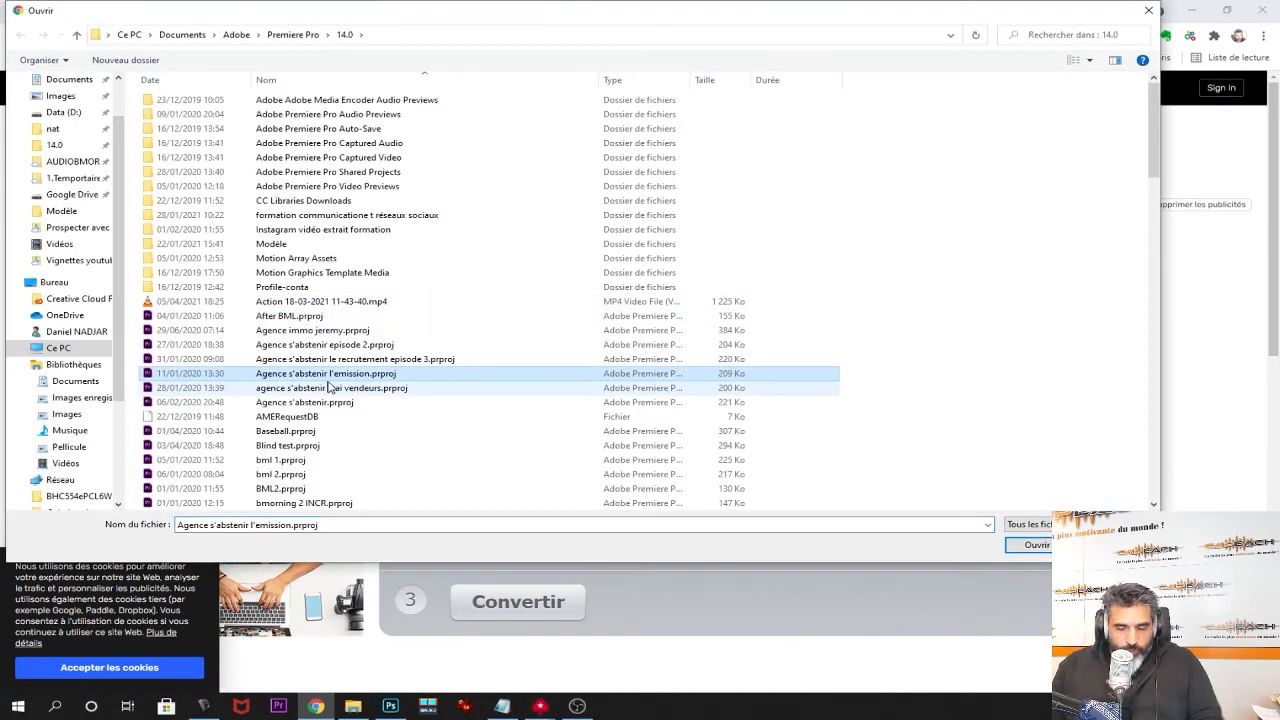
{"action": "key", "text": "n"}
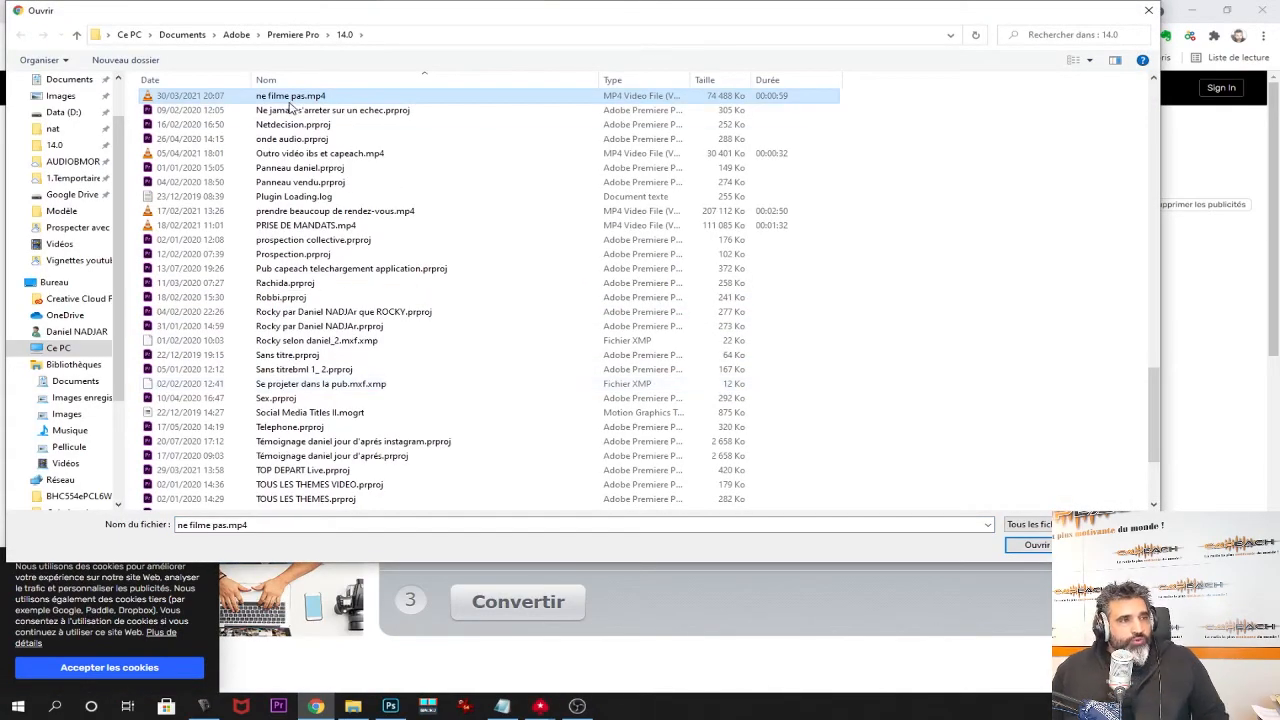
{"action": "key", "text": "Return"}
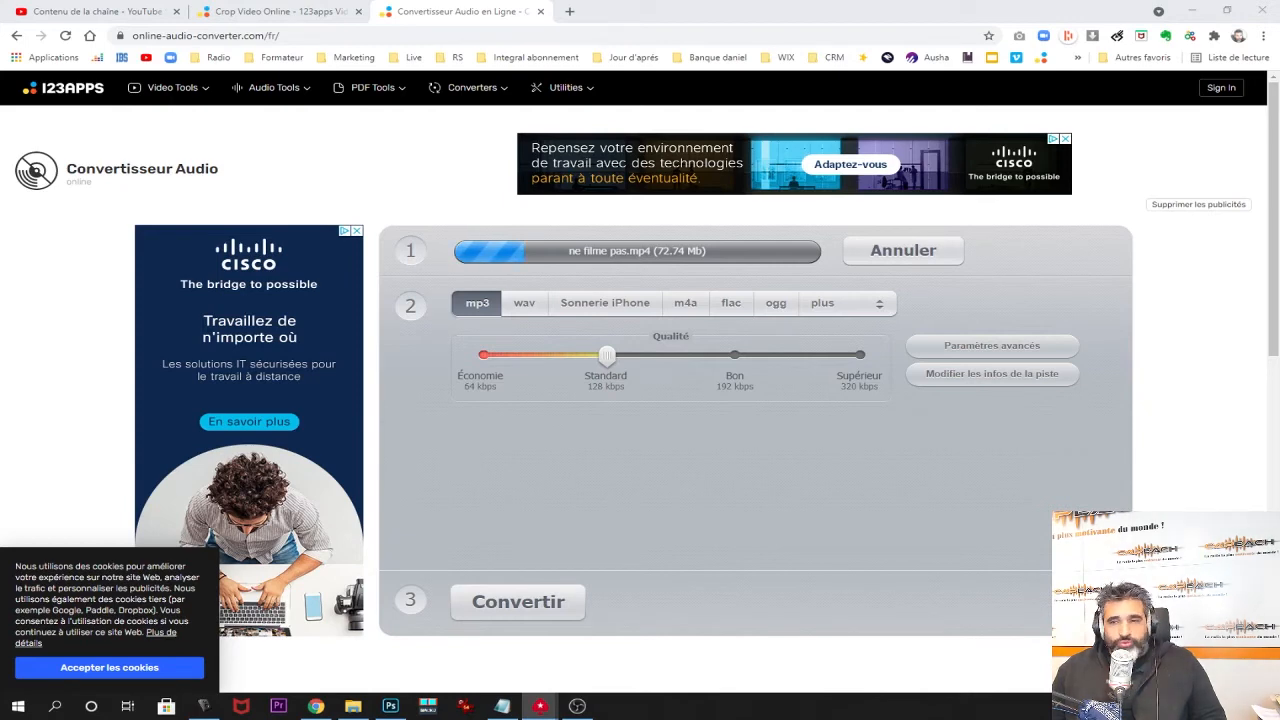
Go to the Découpeur Audio trimming page from the Audio Tools menu.
{"action": "left_click", "coordinate": [485, 430]}
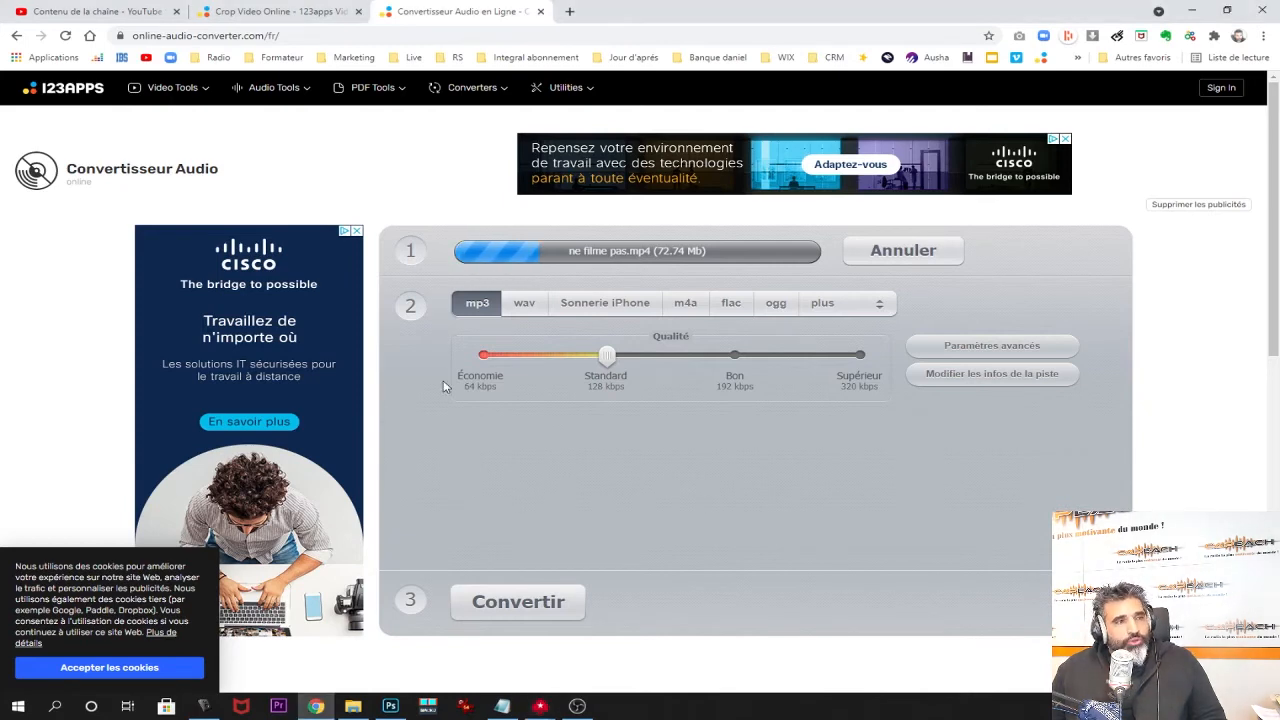
{"action": "left_click", "coordinate": [270, 87]}
{"action": "left_click", "coordinate": [268, 119]}
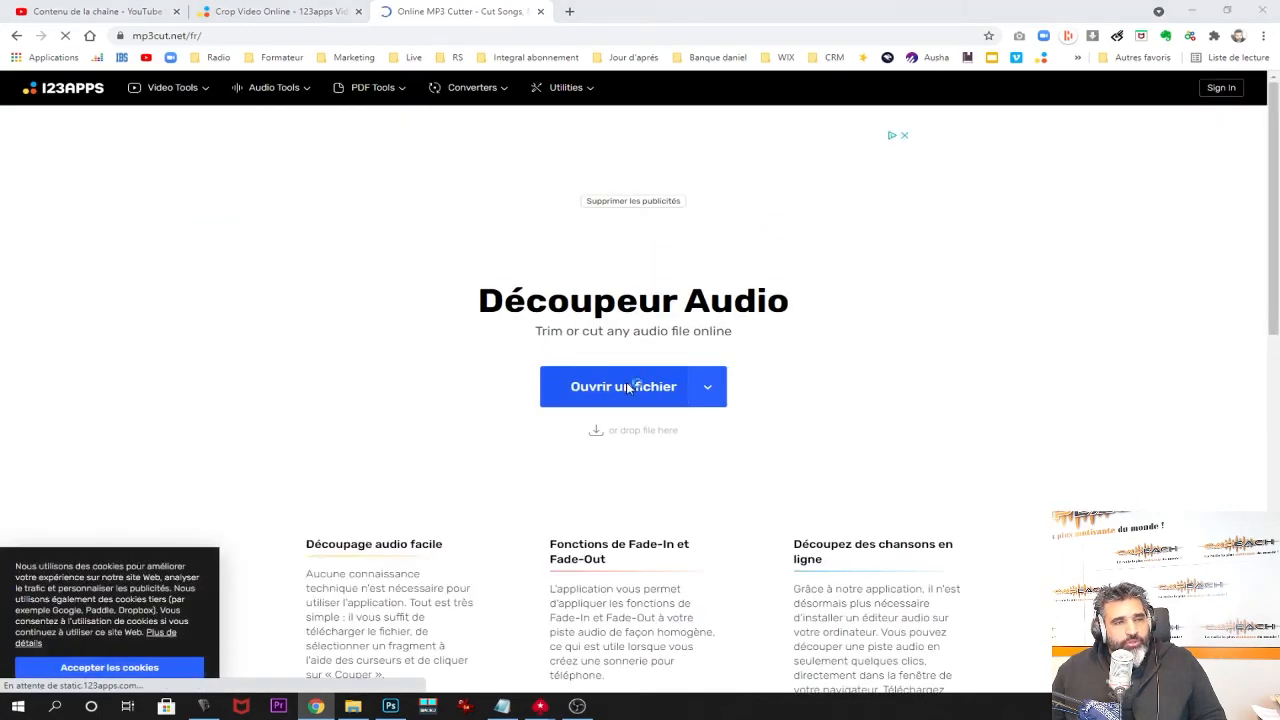
Dismiss the audio file picker, view the Change Volume tool, then return to the 123apps home page.
{"action": "left_click", "coordinate": [628, 388]}
{"action": "key", "text": "Escape"}
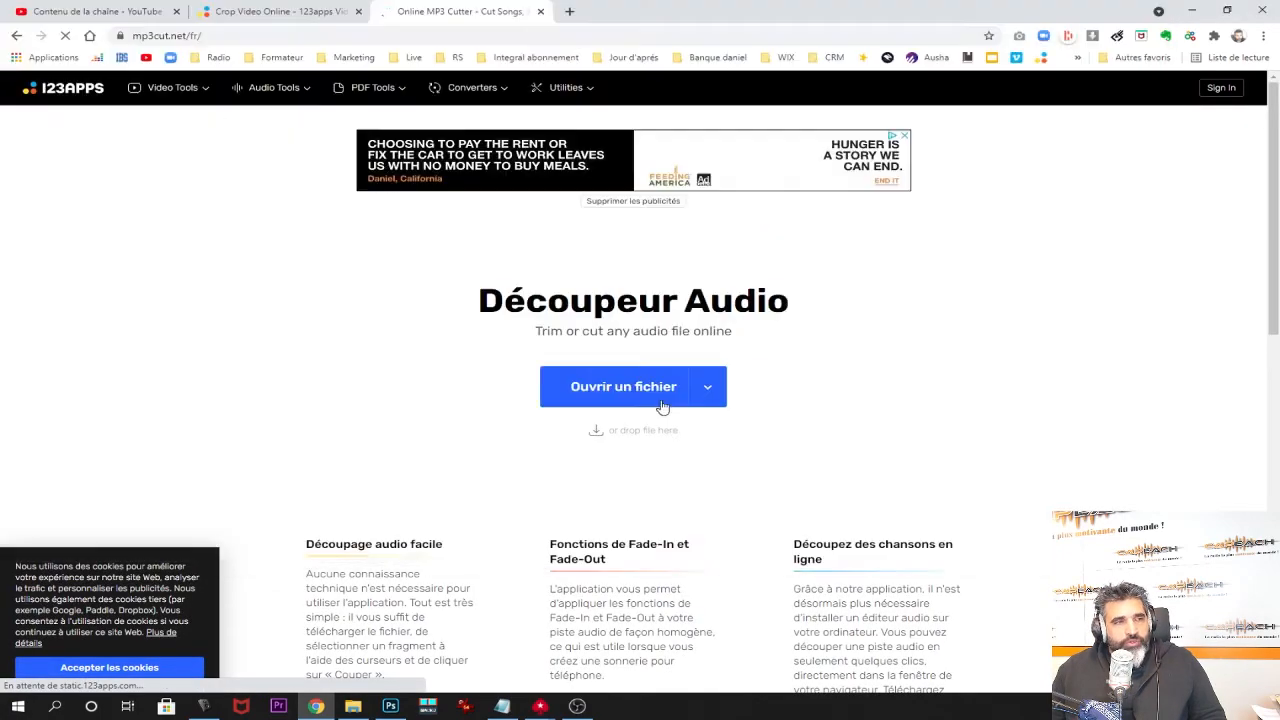
{"action": "left_click", "coordinate": [268, 87]}
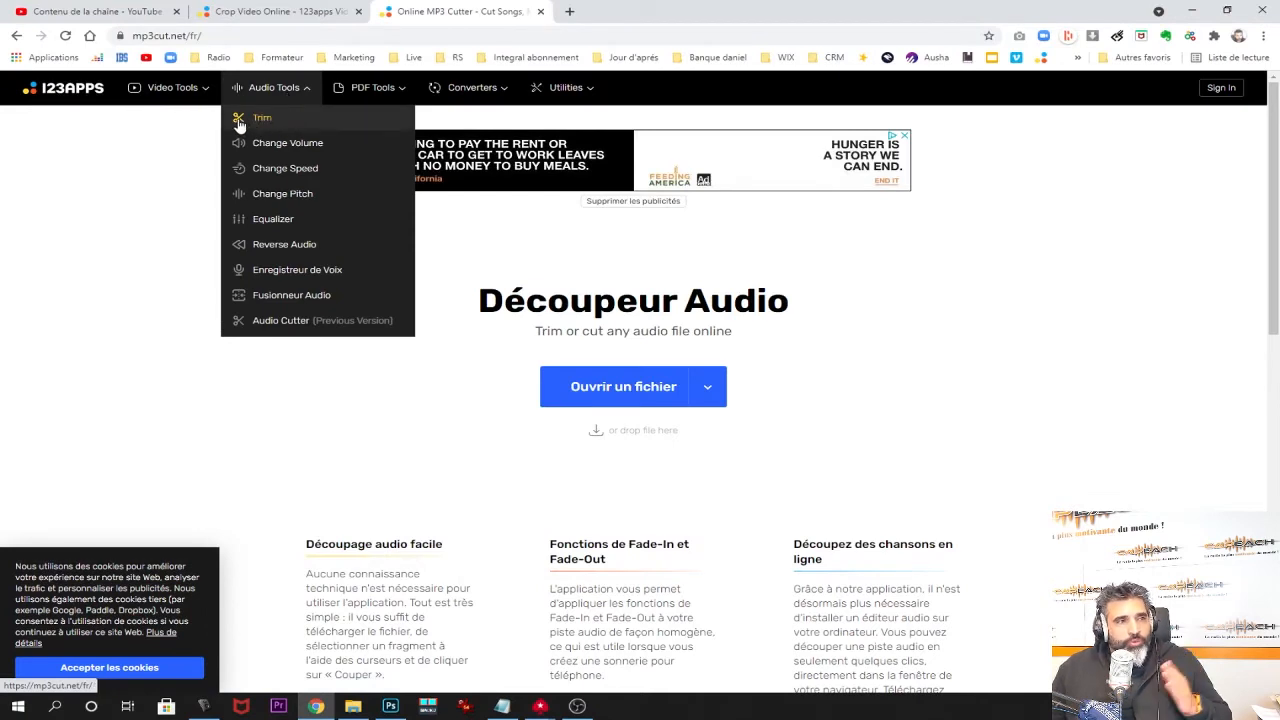
{"action": "left_click", "coordinate": [265, 147]}
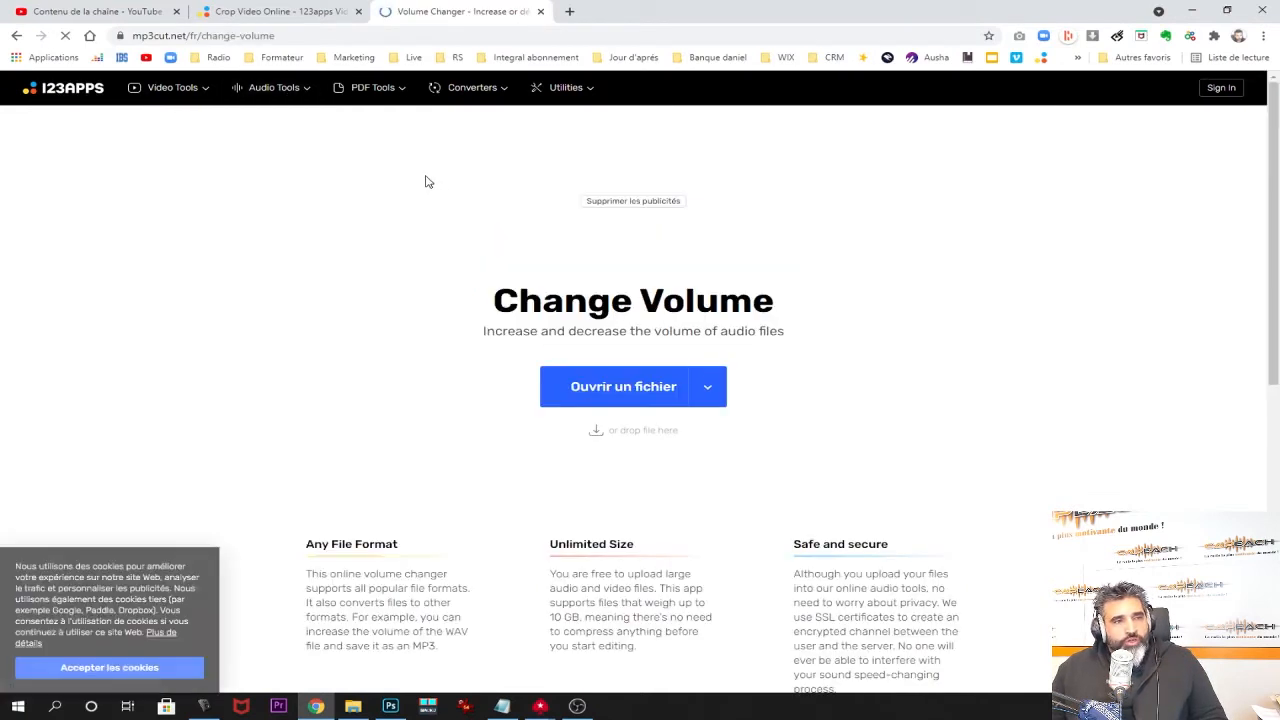
{"action": "mouse_move", "coordinate": [300, 98]}
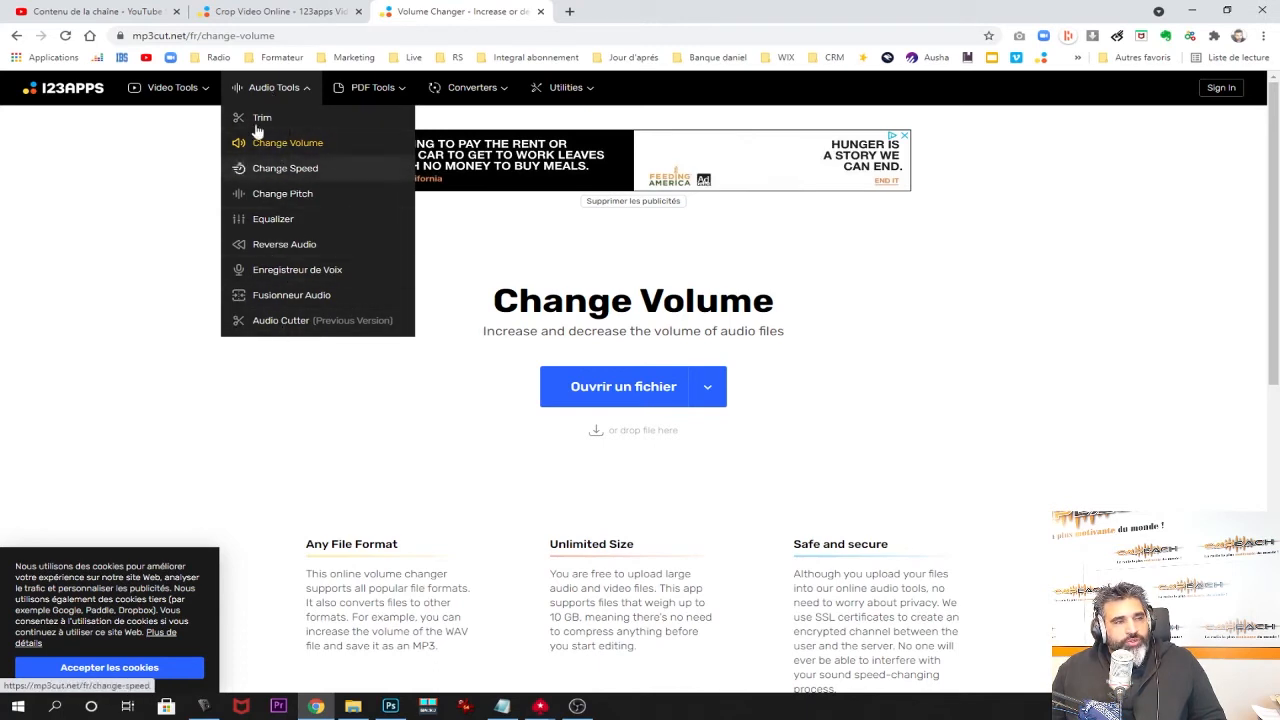
{"action": "mouse_move", "coordinate": [174, 87]}
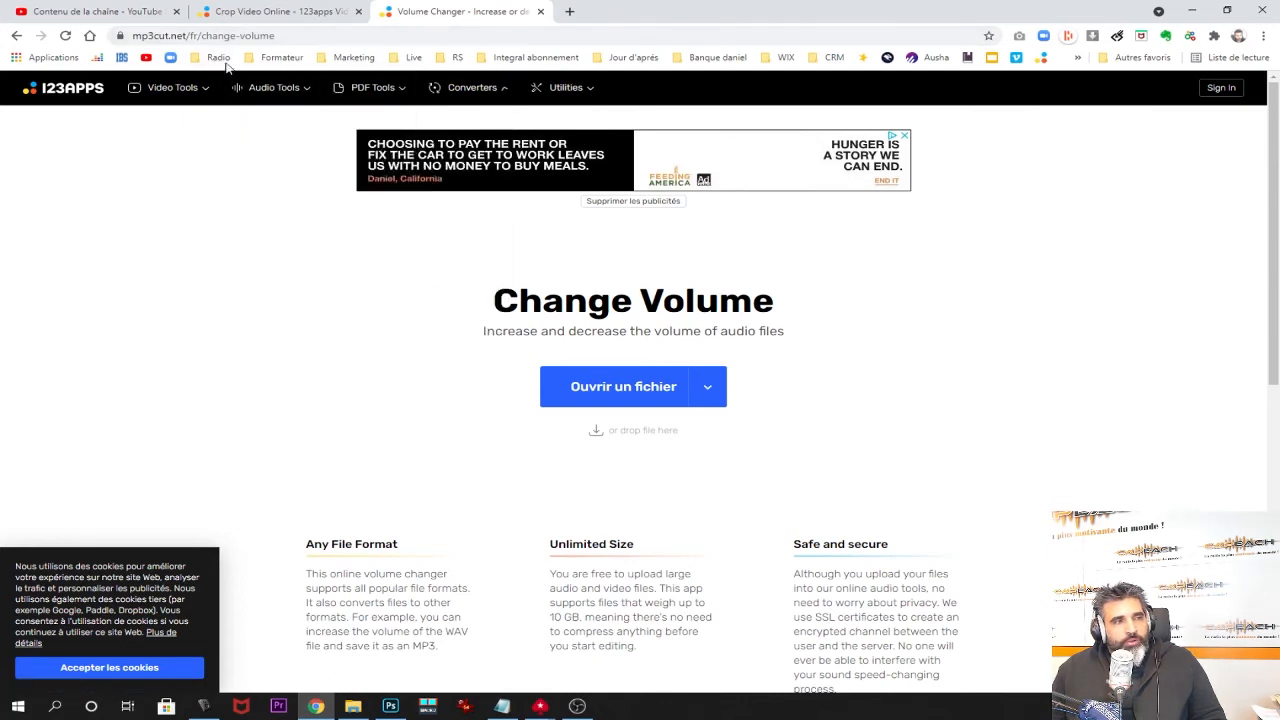
{"action": "left_click", "coordinate": [62, 88]}
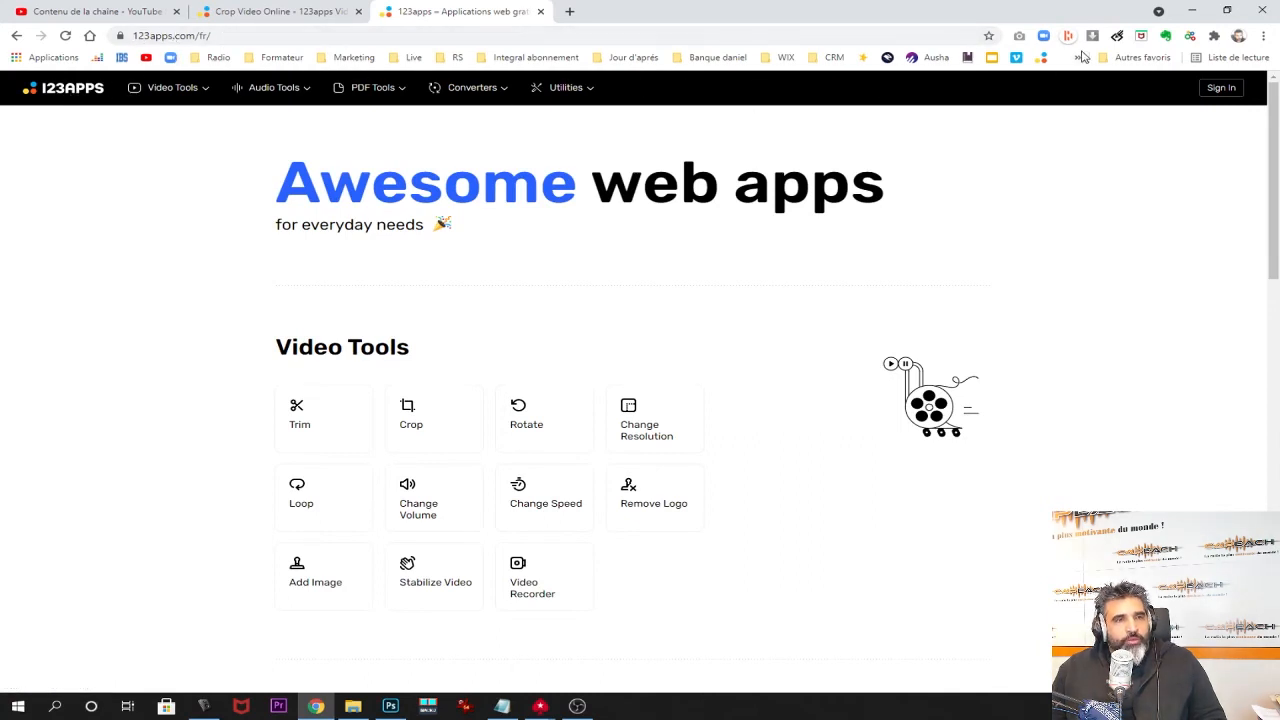
Reopen the Trim video tool and browse the Converters, Utilities, PDF Tools and Audio Tools menus.
{"action": "left_click", "coordinate": [1044, 58]}
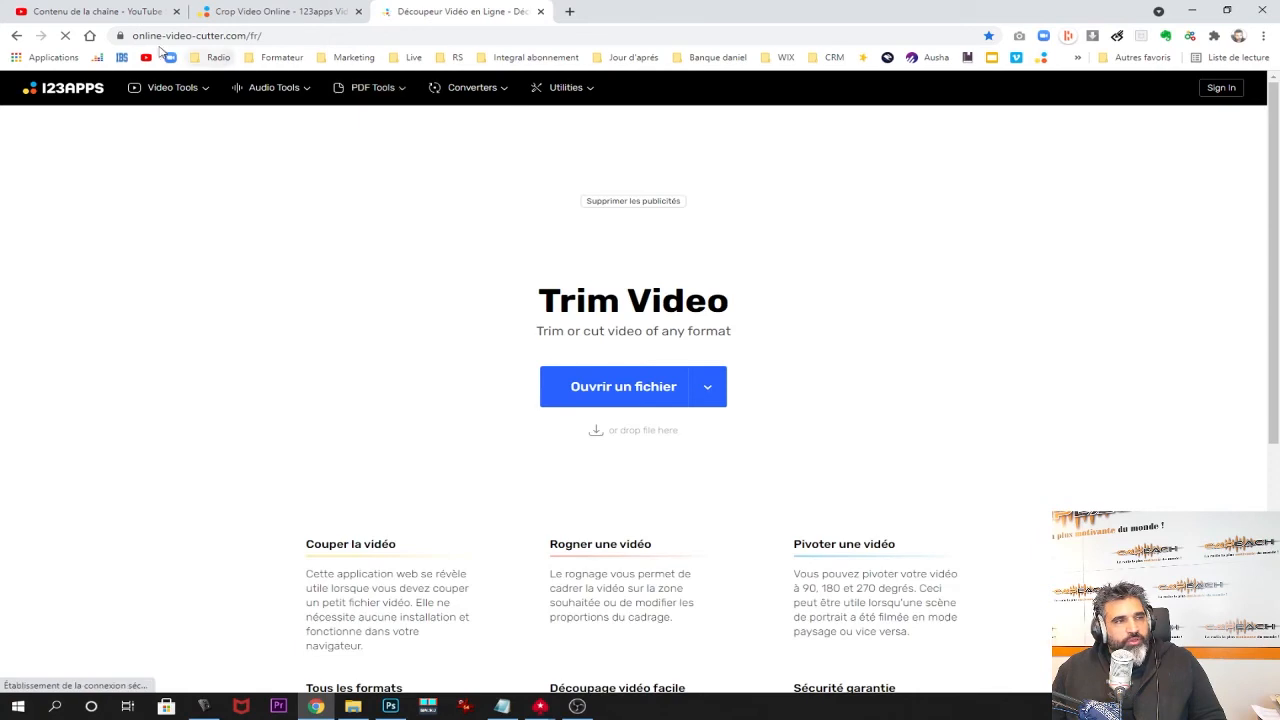
{"action": "mouse_move", "coordinate": [468, 88]}
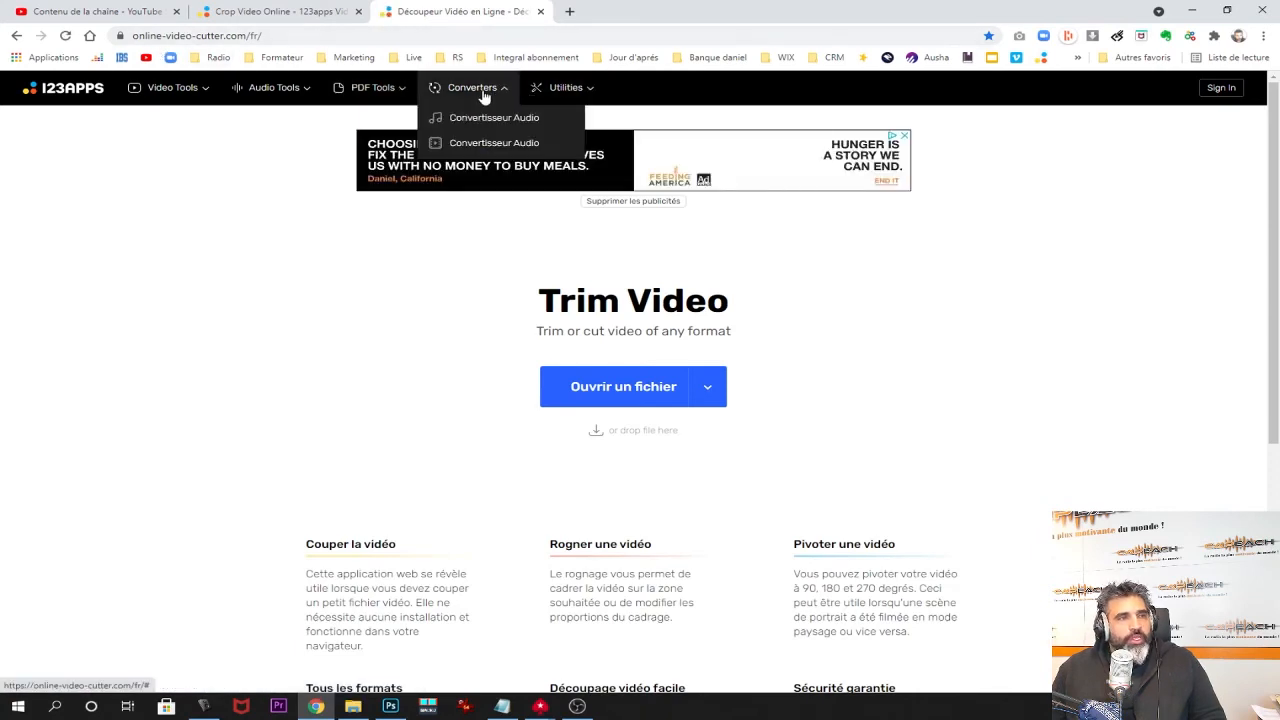
{"action": "mouse_move", "coordinate": [578, 96]}
{"action": "mouse_move", "coordinate": [362, 90]}
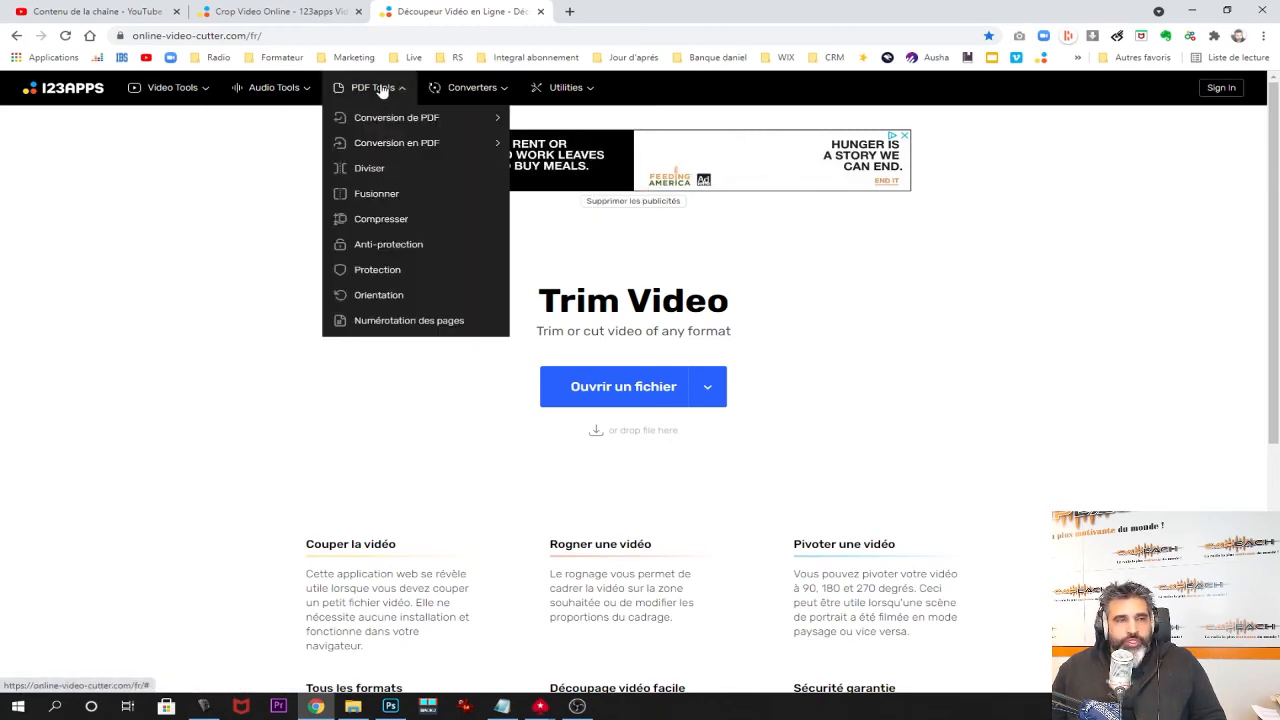
{"action": "mouse_move", "coordinate": [371, 115]}
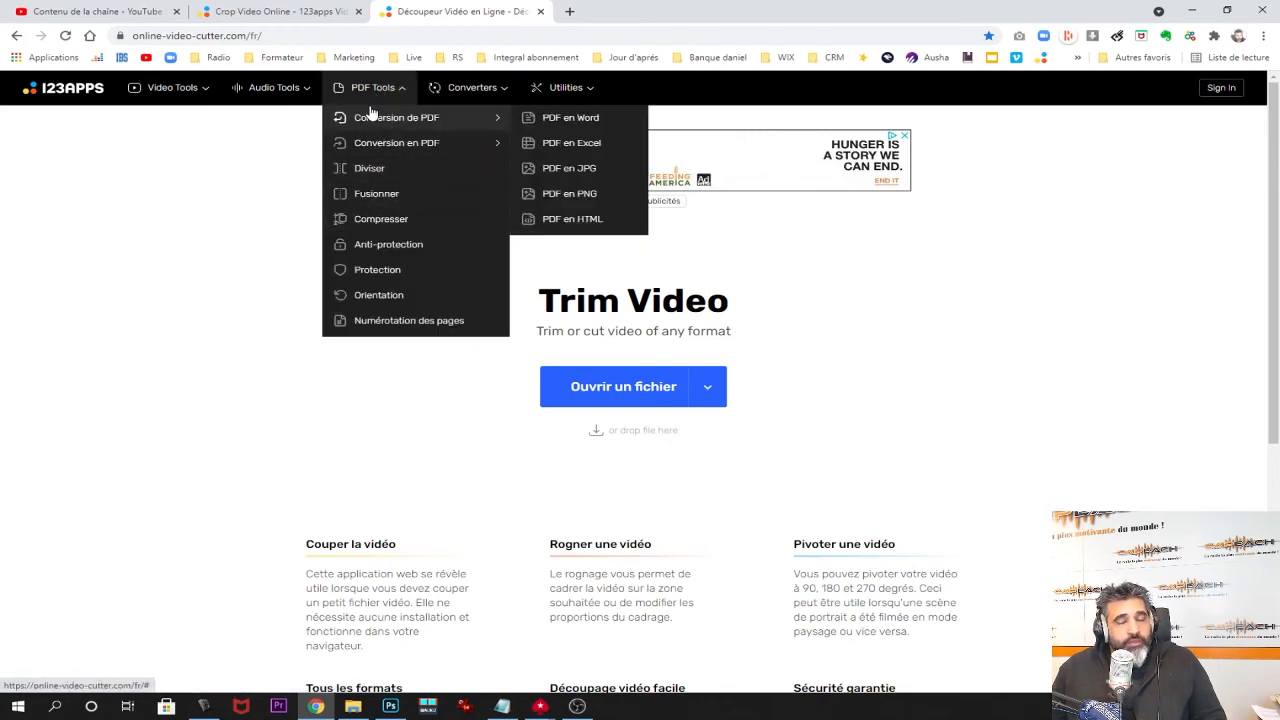